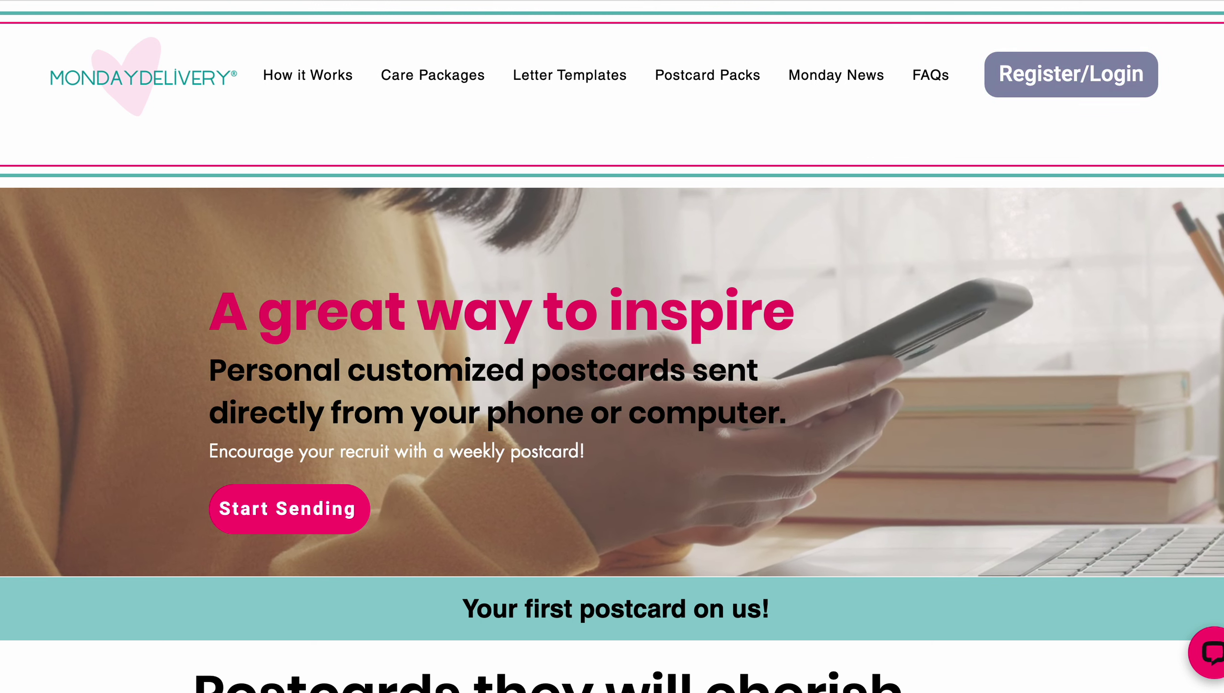
Step: Start a new MondayDelivery registration and set the recruit branch to Marine Corps
left_click(1071, 74)
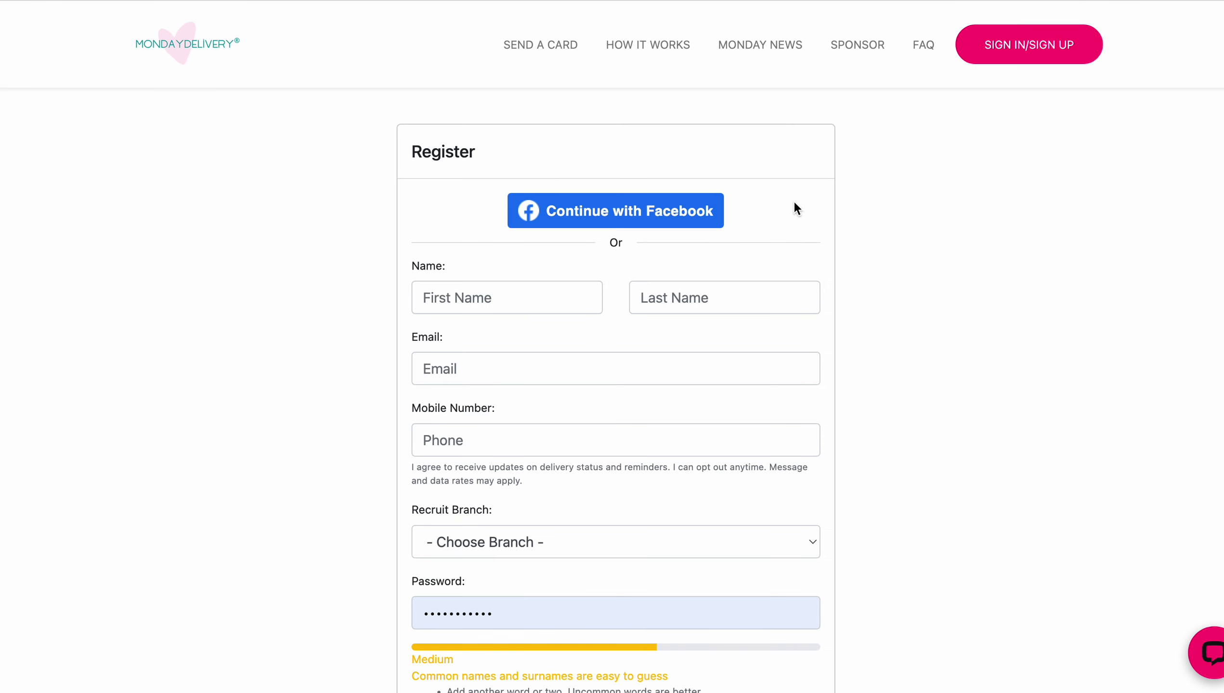
scroll(679, 209, "down", 3)
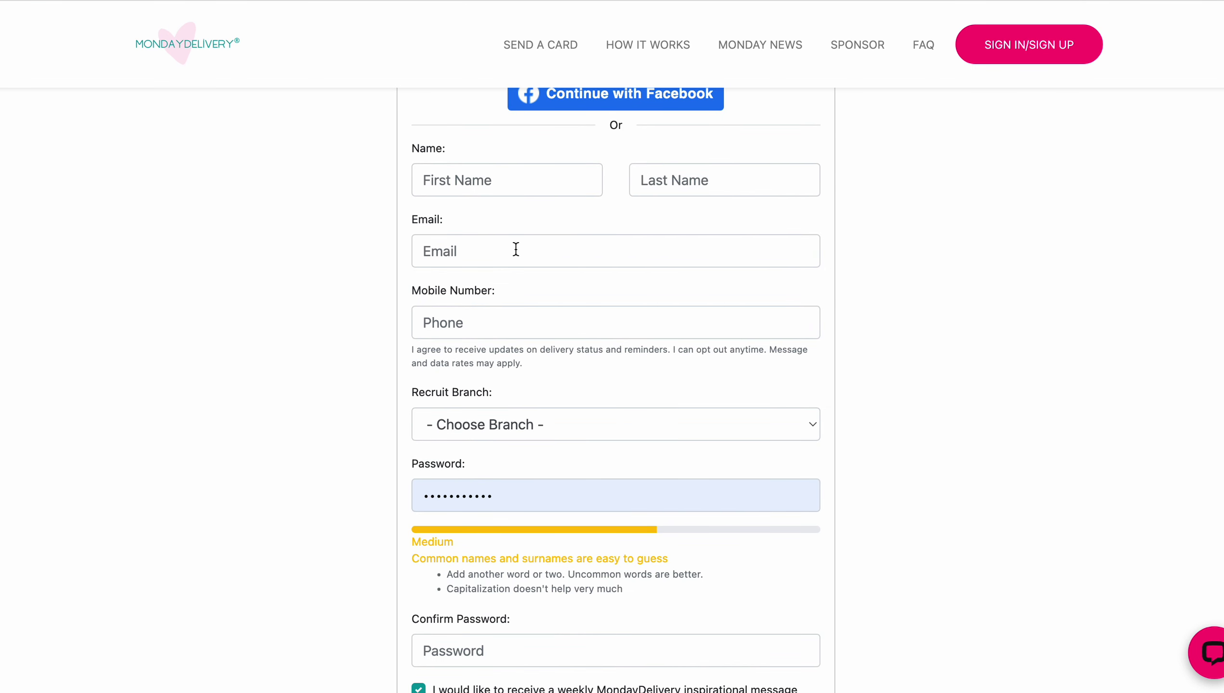
scroll(513, 248, "down", 1)
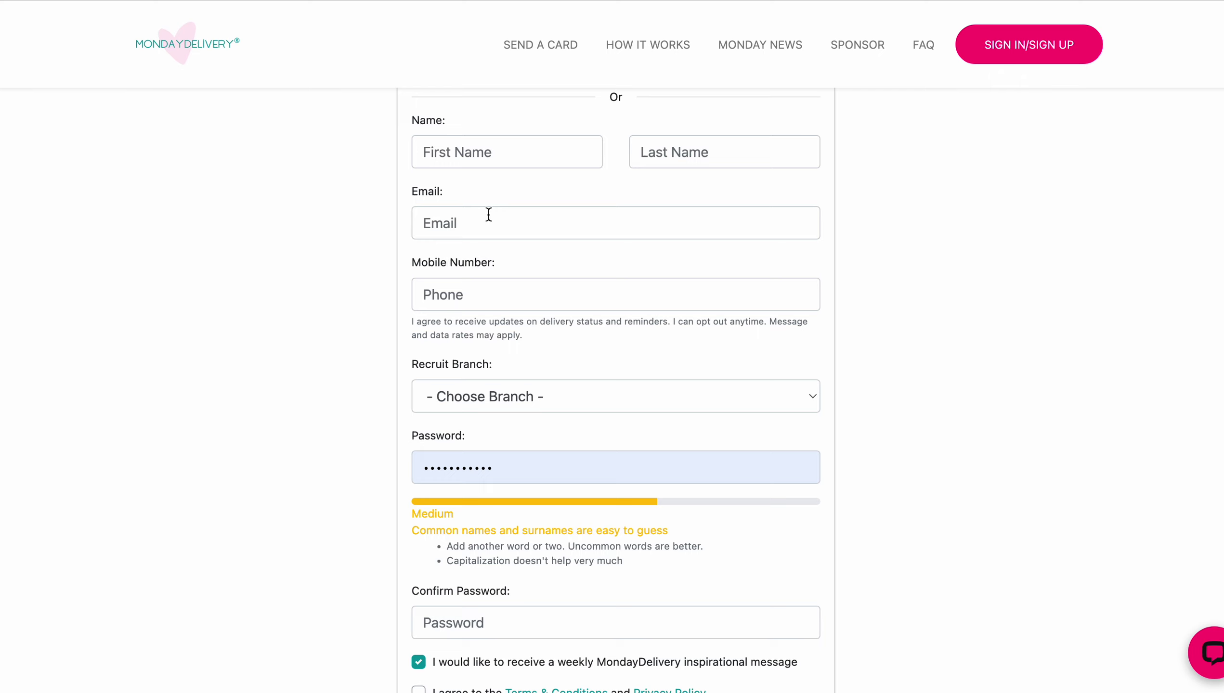
scroll(515, 243, "down", 3)
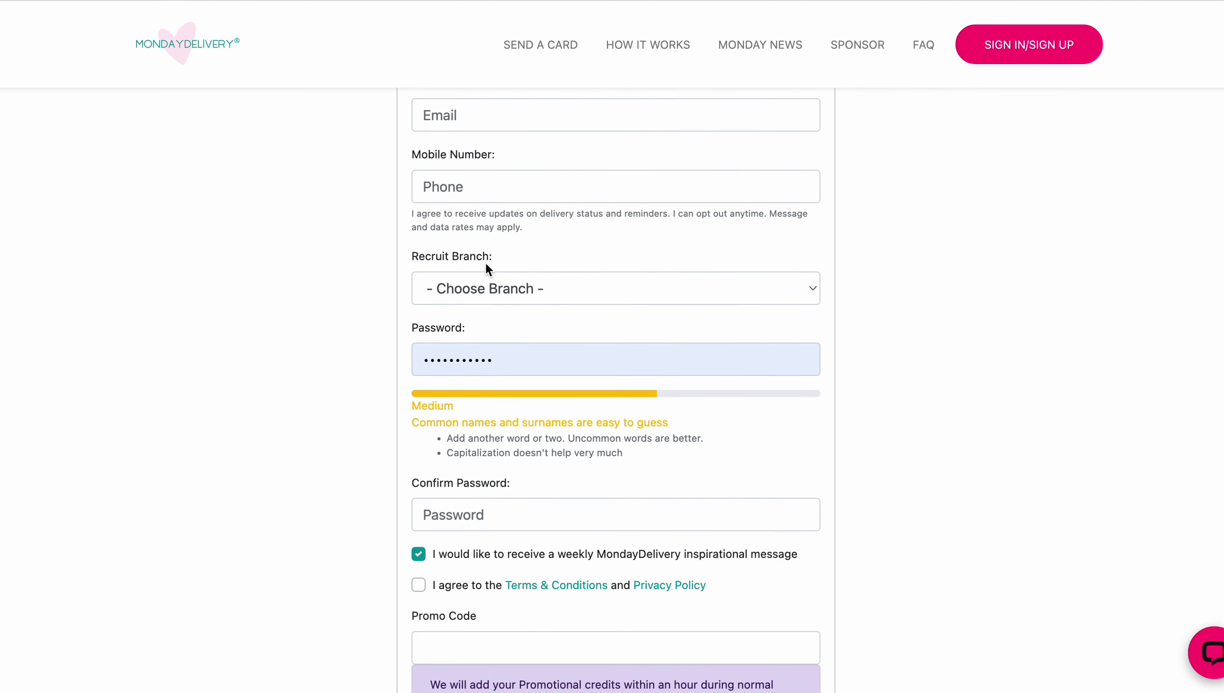
left_click(484, 287)
left_click(471, 379)
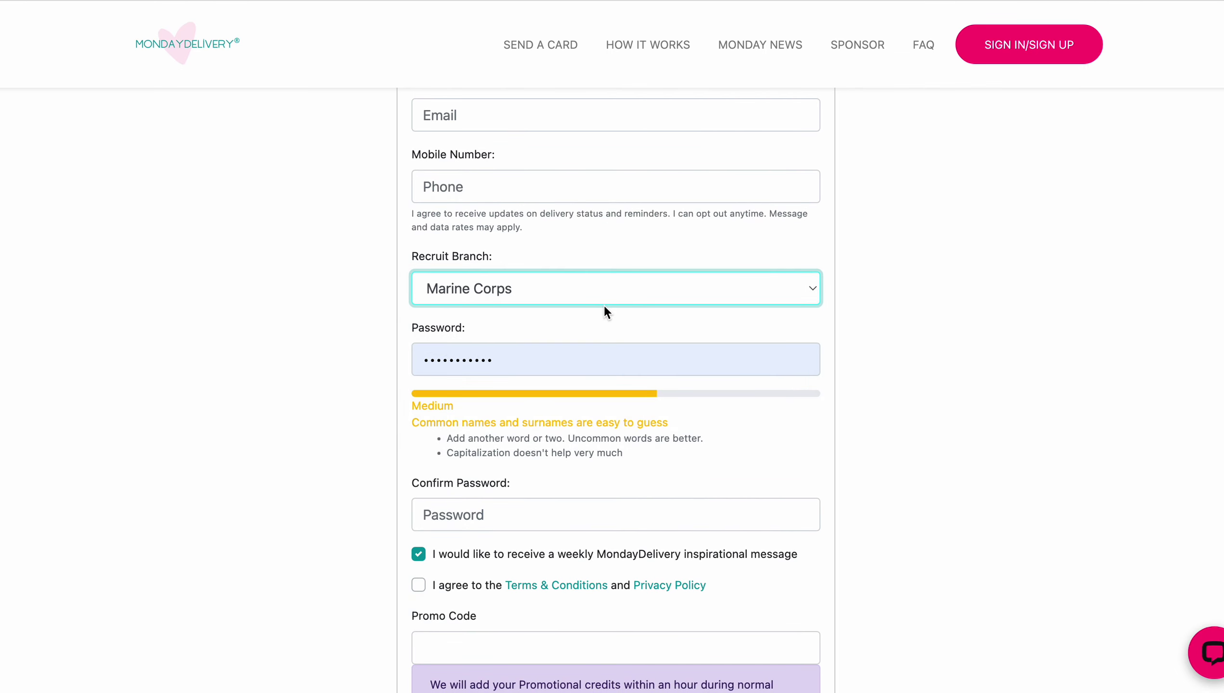
Step: Opt out of weekly messages, accept the terms, and enter promo code RECRUITER
scroll(603, 305, "down", 3)
scroll(603, 305, "down", 3)
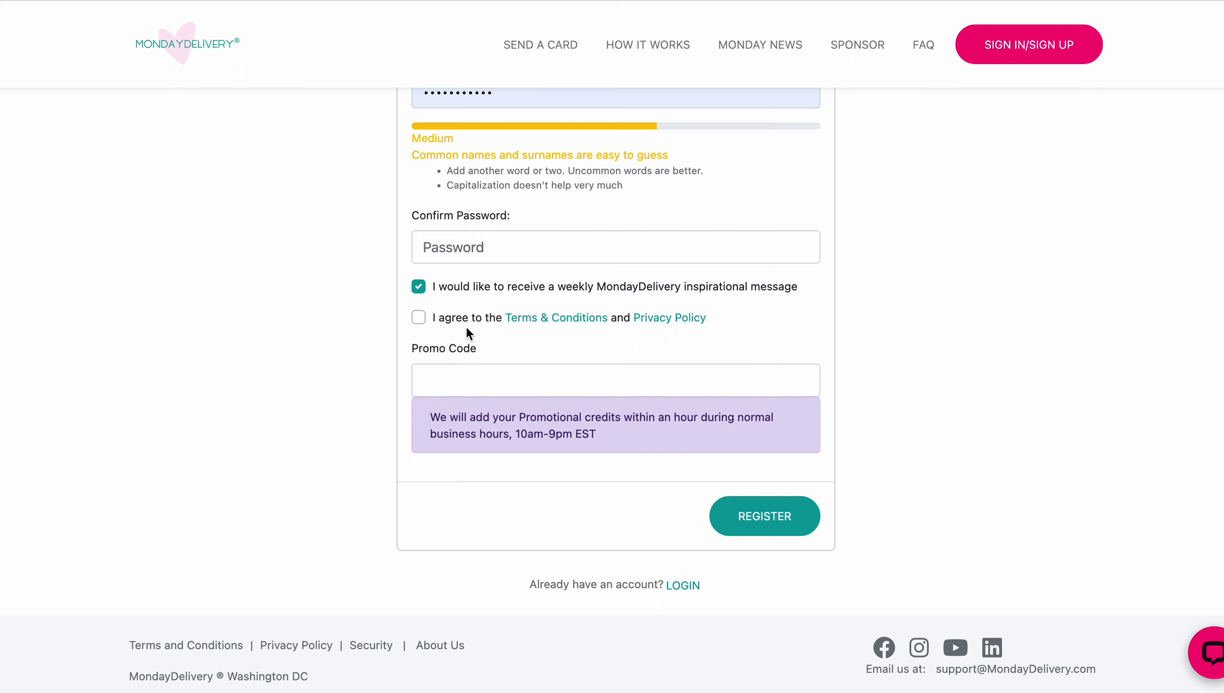
left_click(418, 318)
left_click(419, 287)
left_click(466, 377)
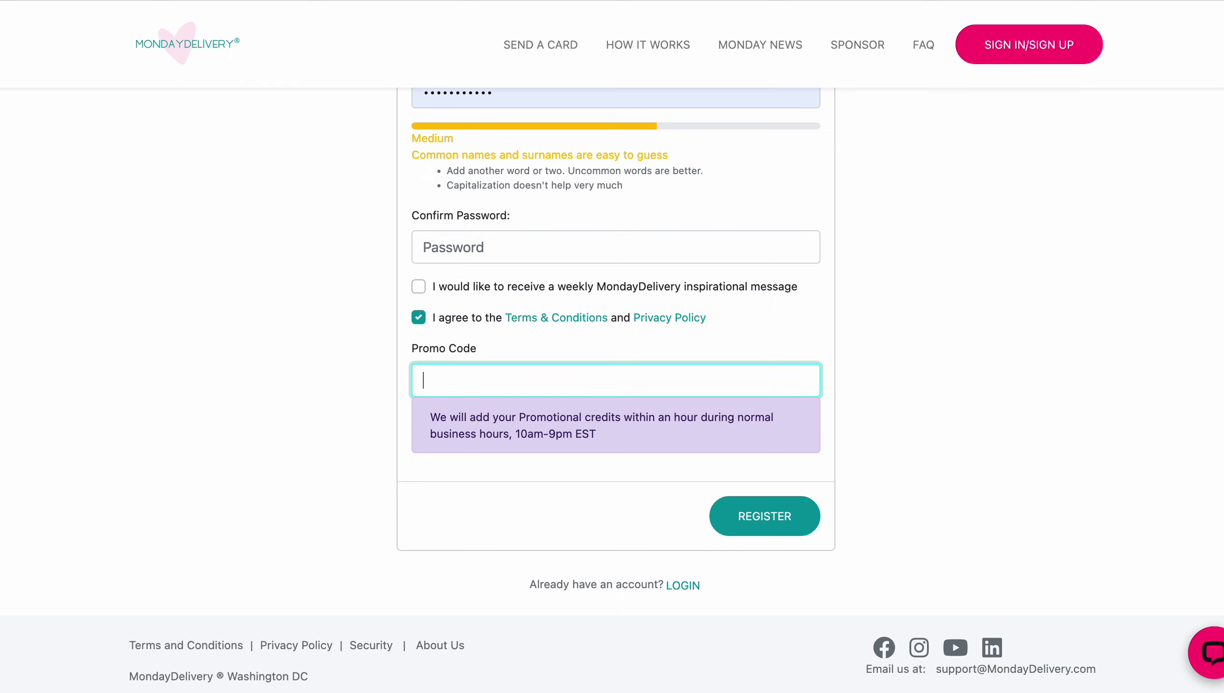
type("RECR")
type("EUITER")
key("BackSpace")
key("BackSpace")
key("BackSpace")
type("UITER")
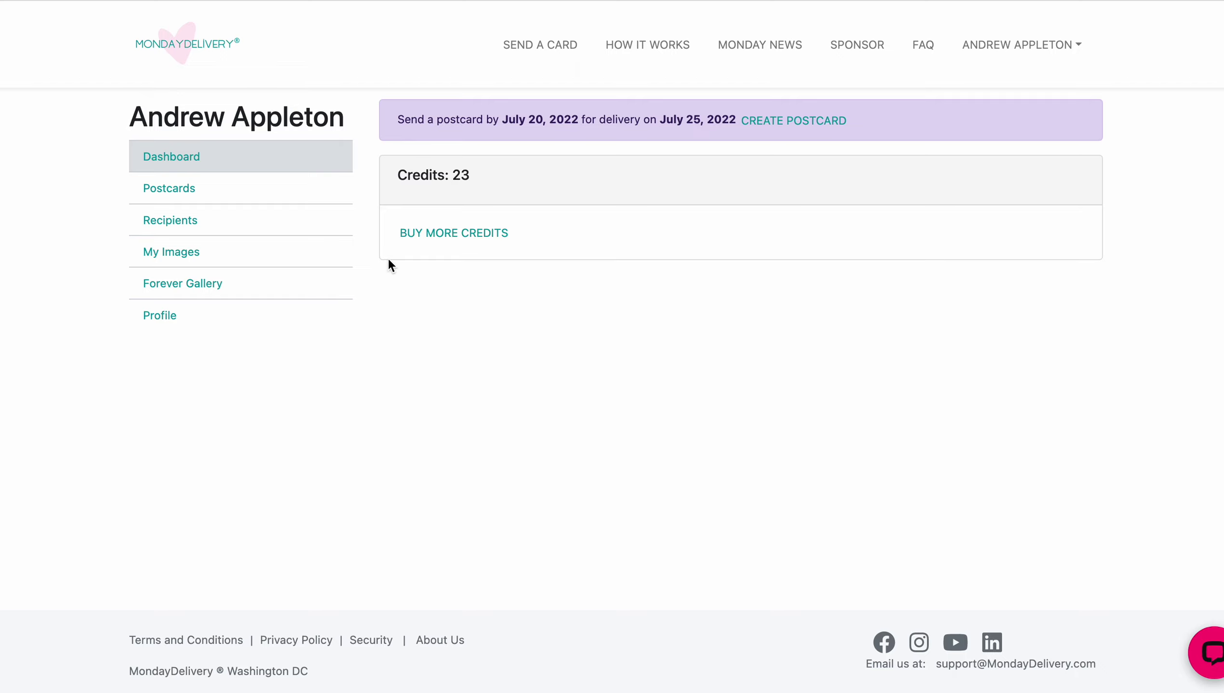
Step: From Postcards go to Recipients, add a new recipient, and switch to the Address section
left_click(177, 196)
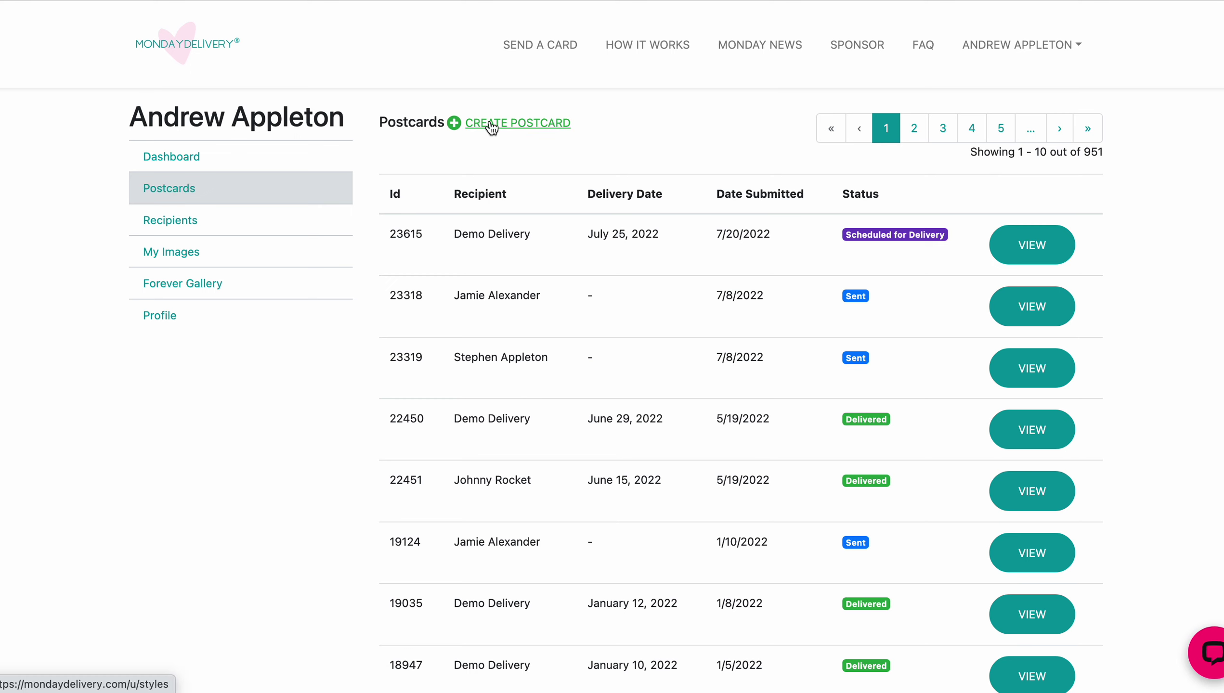
left_click(185, 226)
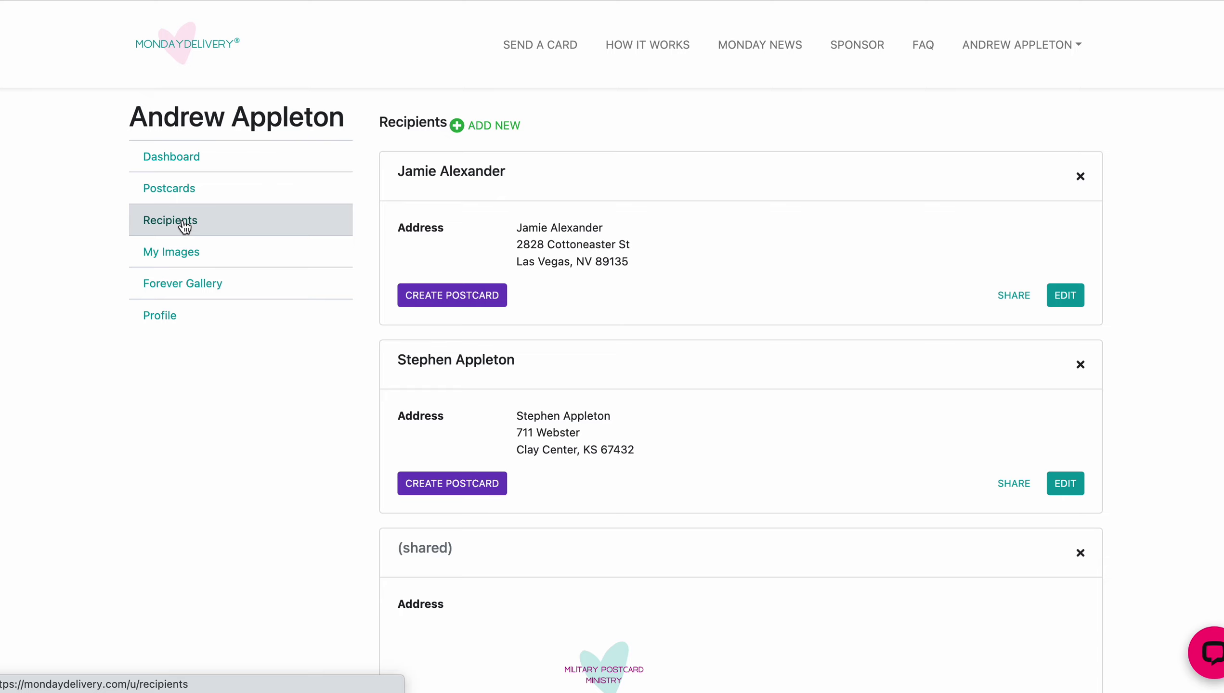
left_click(483, 124)
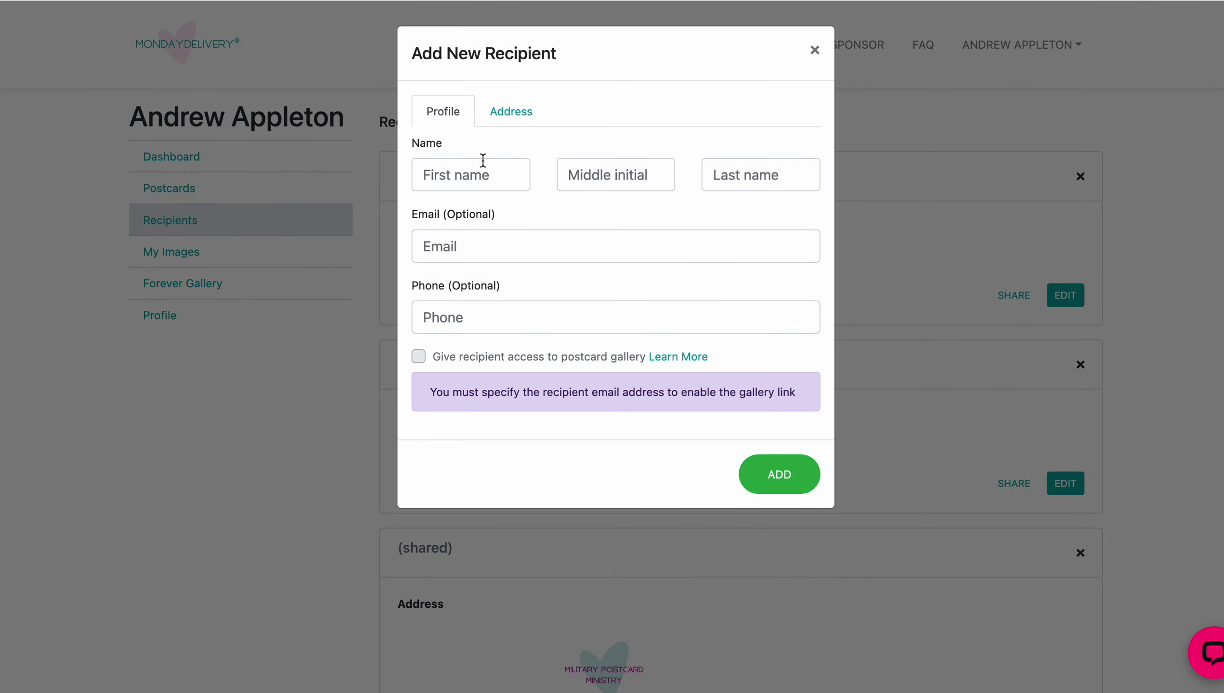
left_click(473, 176)
left_click(629, 175)
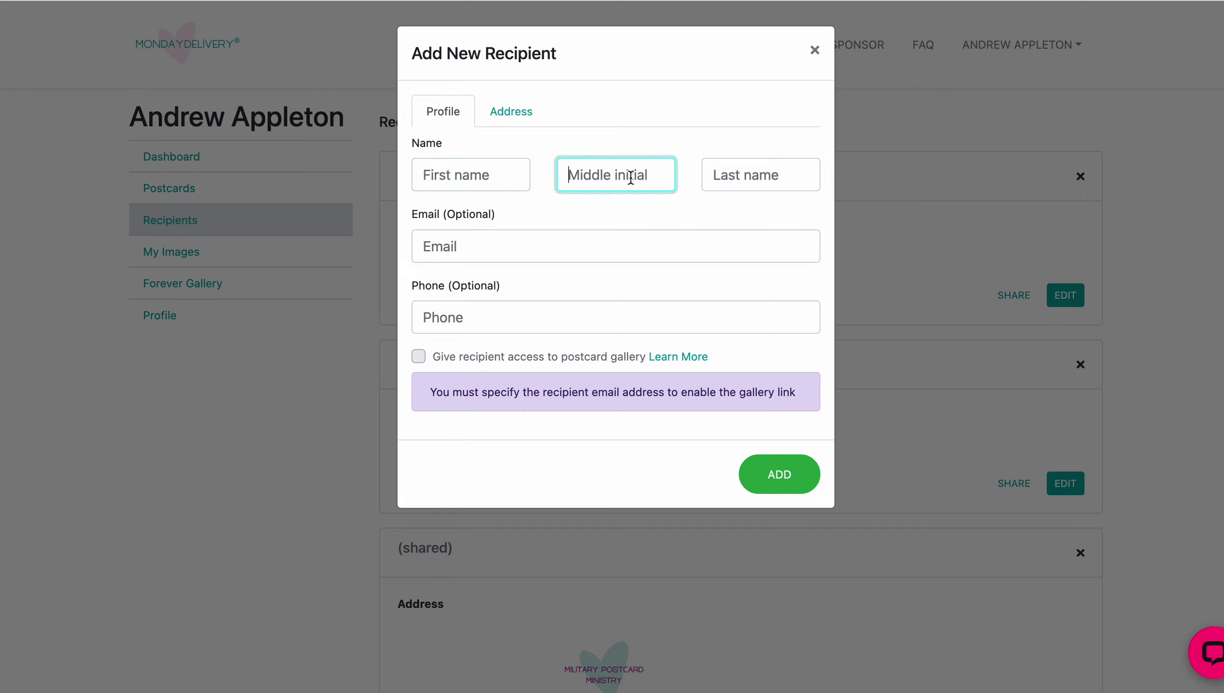
left_click(736, 170)
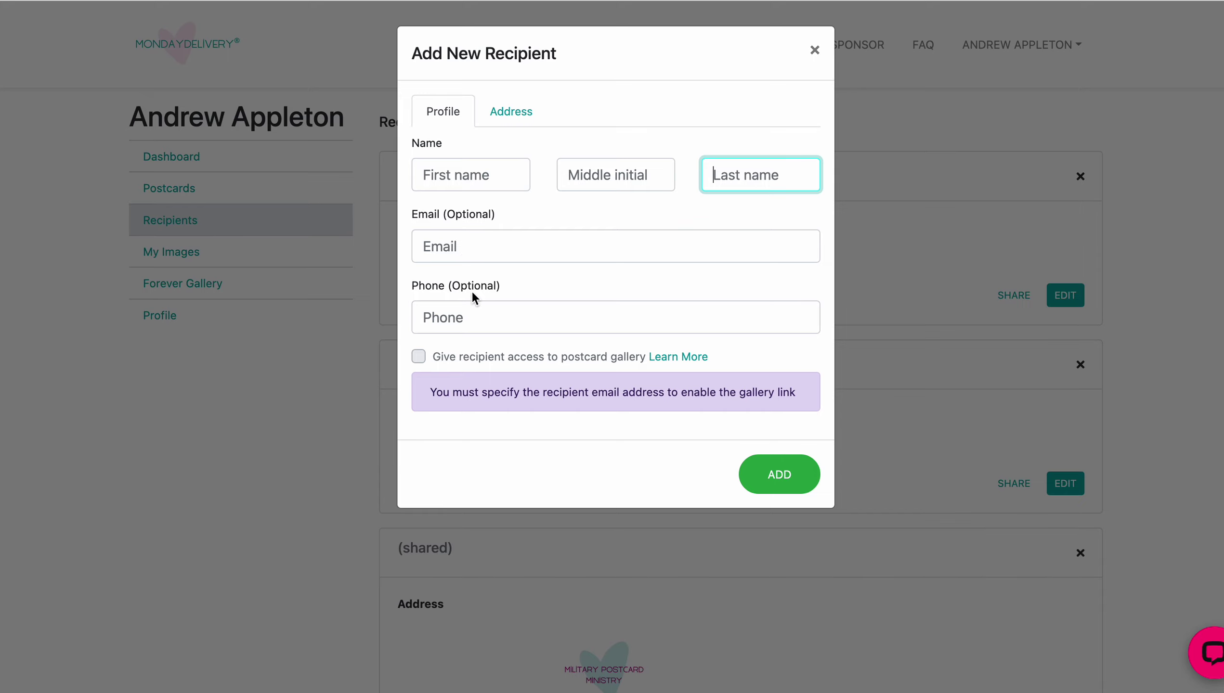
left_click(521, 120)
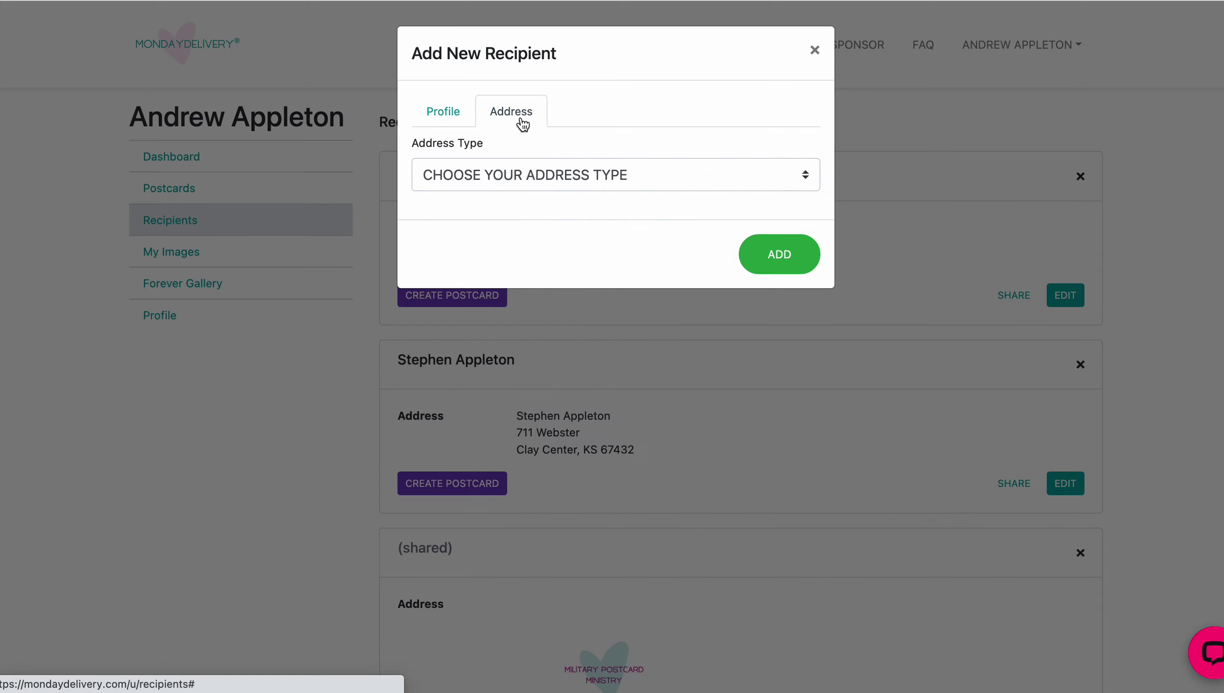
Step: Set the address type to USMC Recruit, San Diego with Bravo battalion and company
left_click(523, 170)
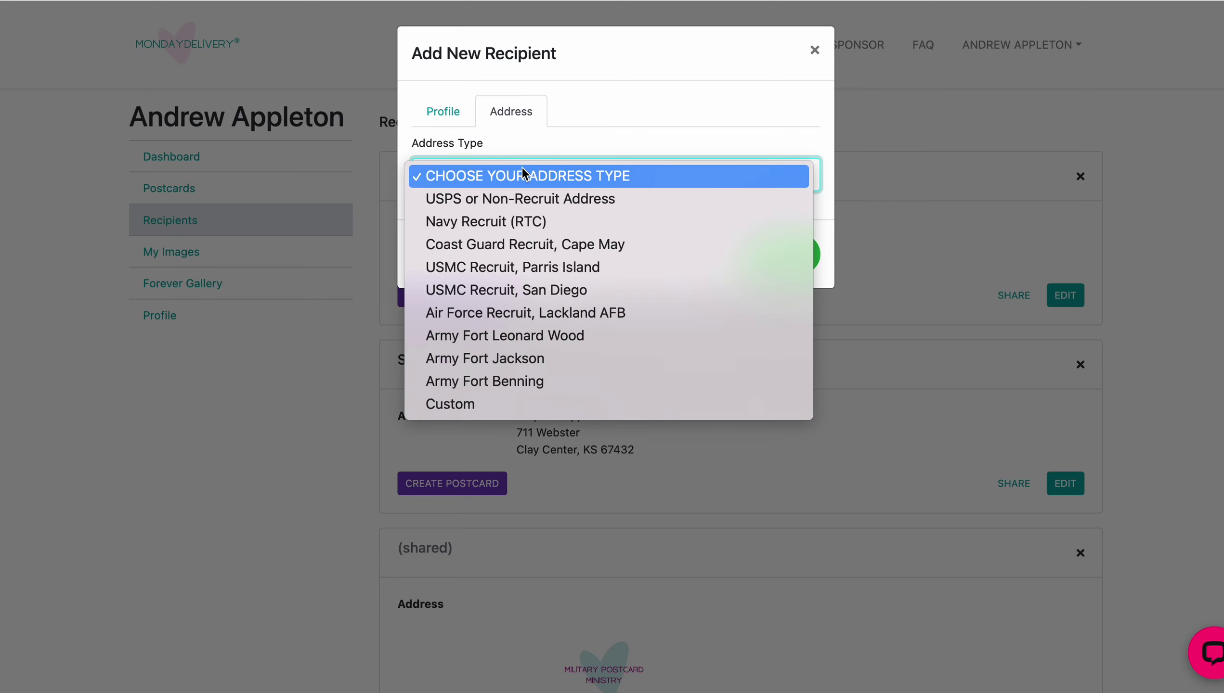
left_click(522, 291)
left_click(510, 249)
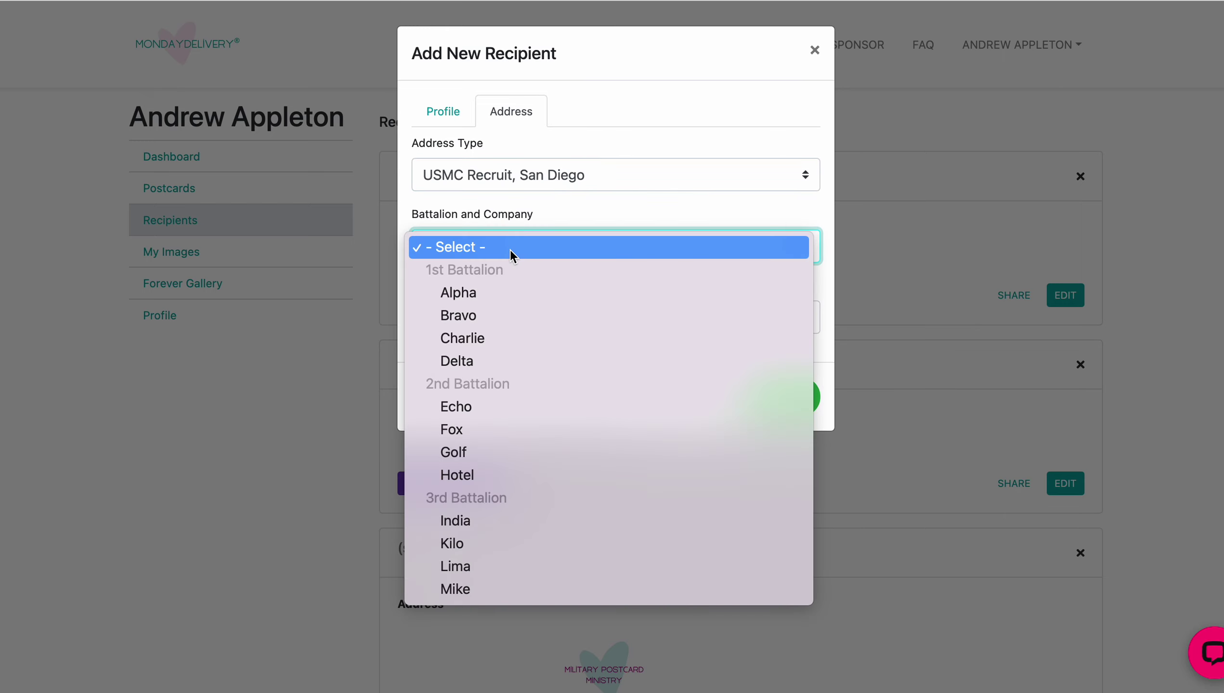
left_click(500, 306)
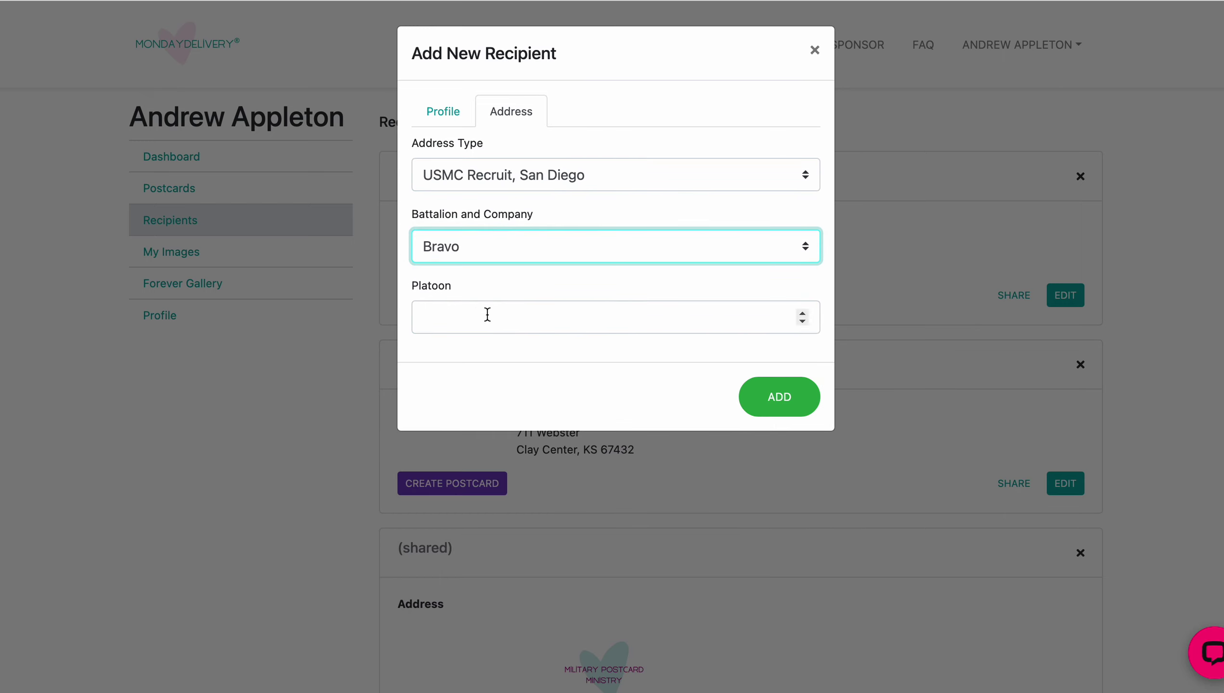
left_click(487, 315)
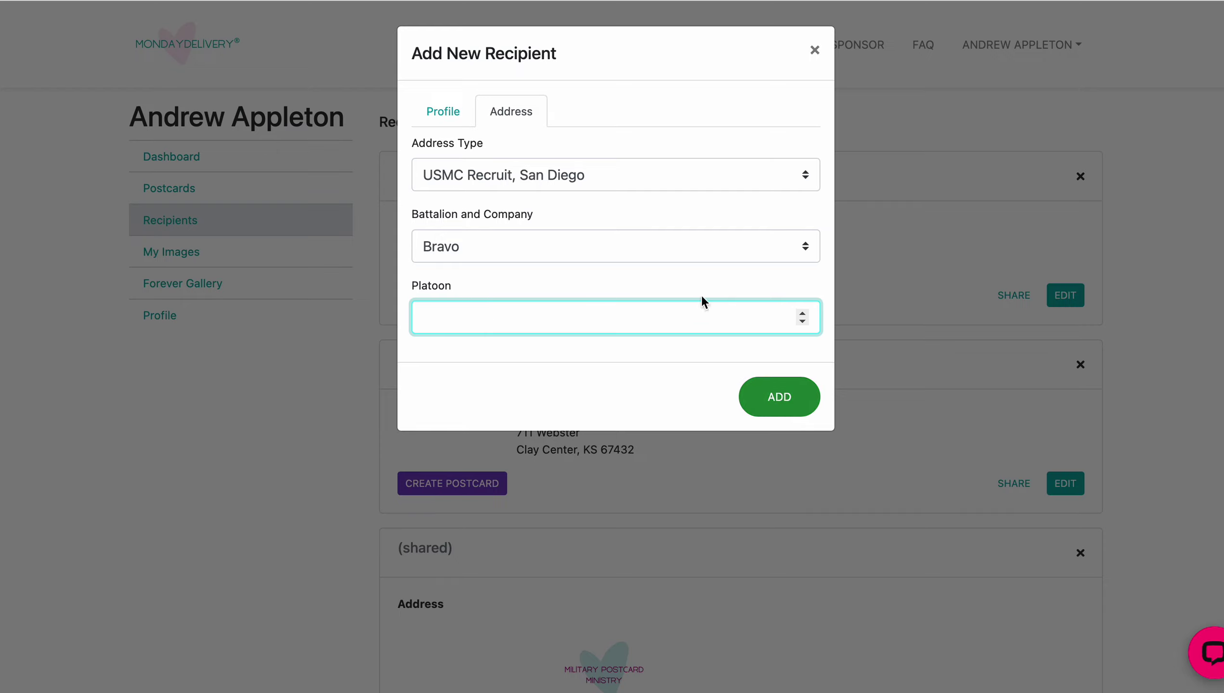
left_click(585, 177)
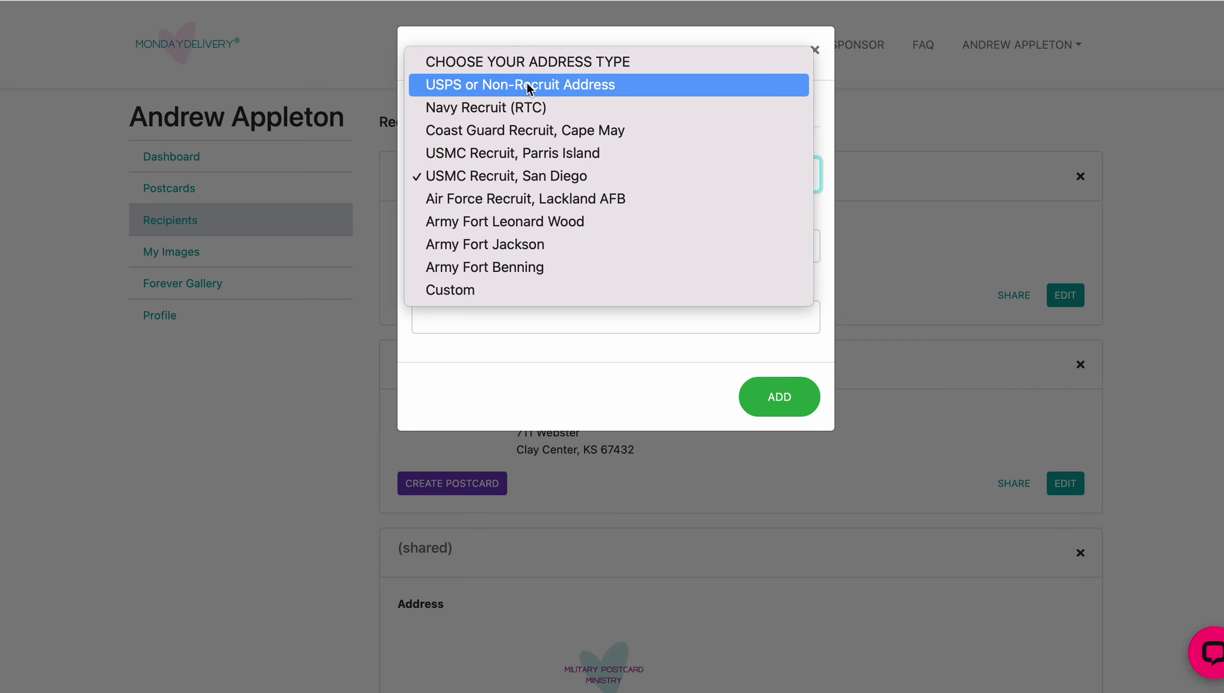
key("Escape")
left_click(472, 332)
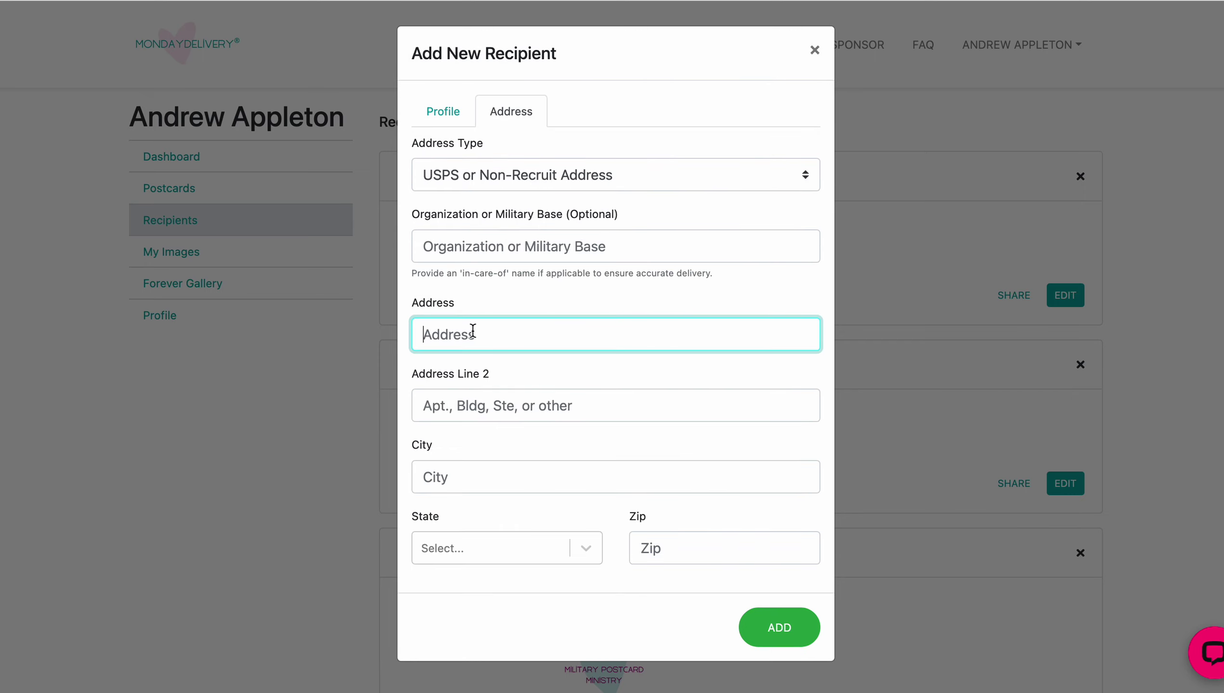
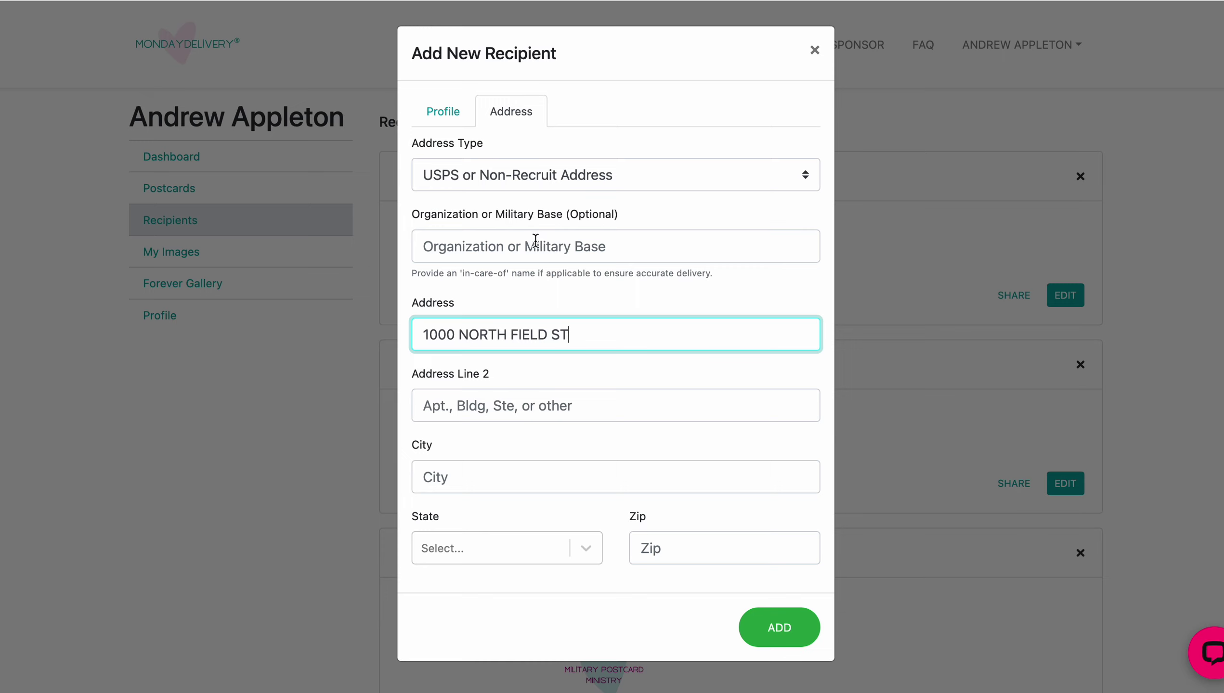
left_click(517, 247)
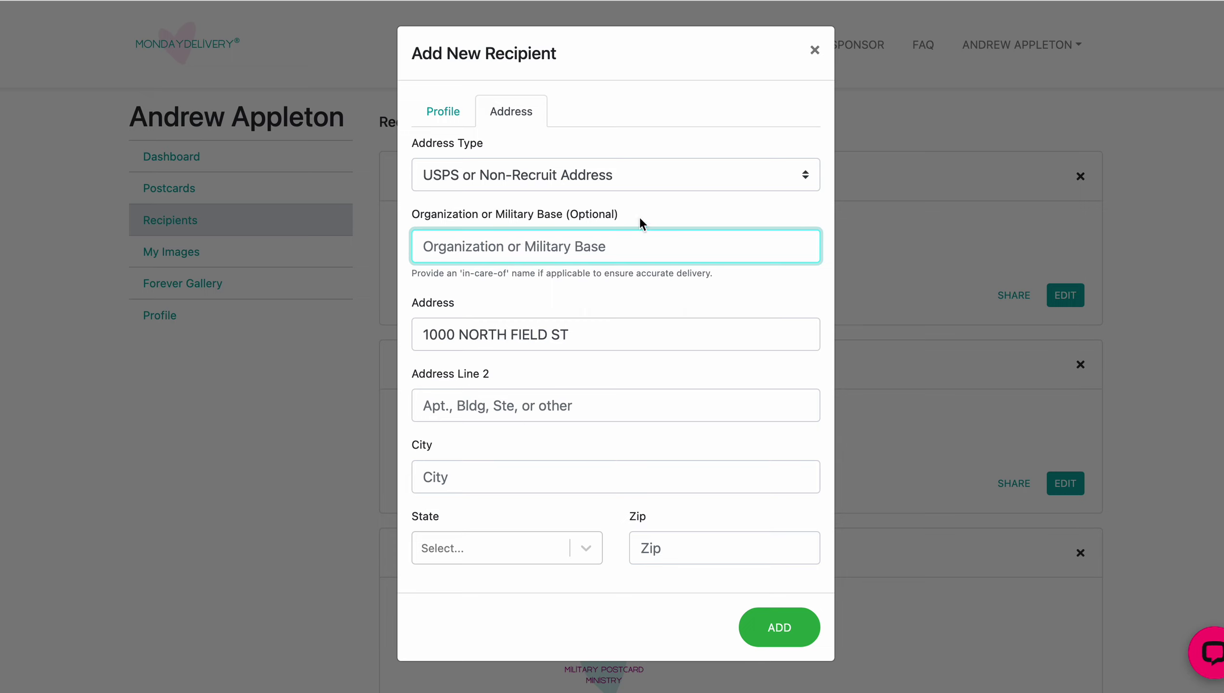
Step: Keep the USPS address type and close the Add New Recipient form without saving
left_click(558, 177)
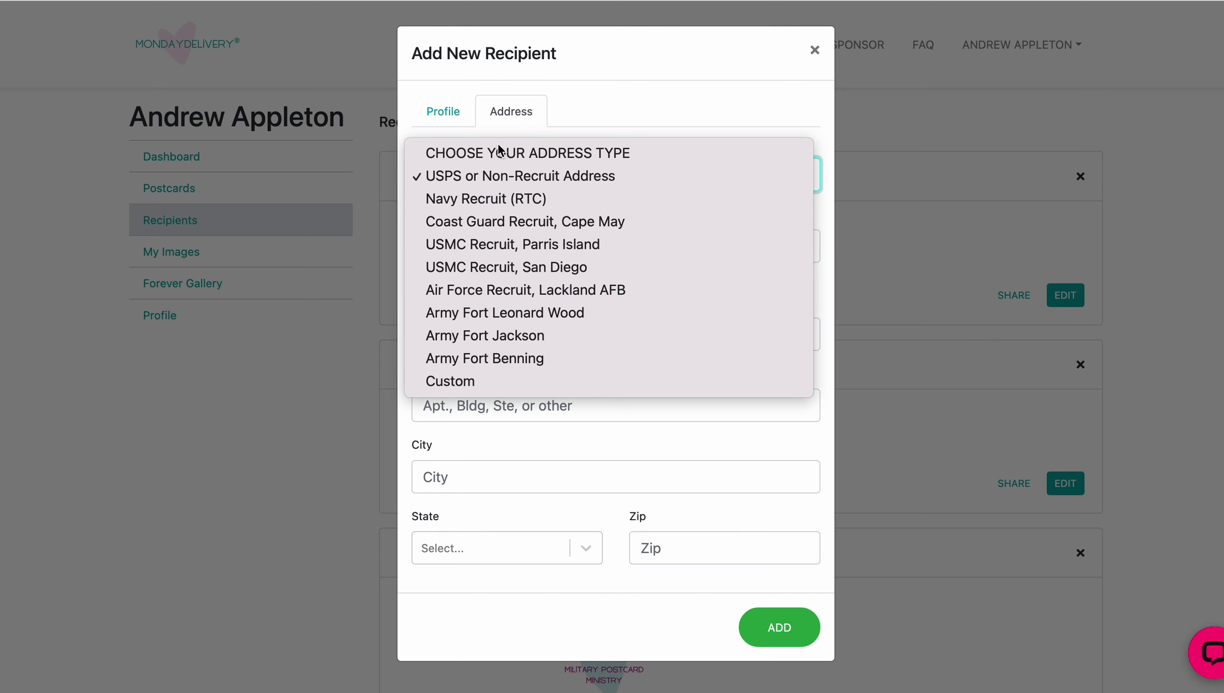
left_click(520, 112)
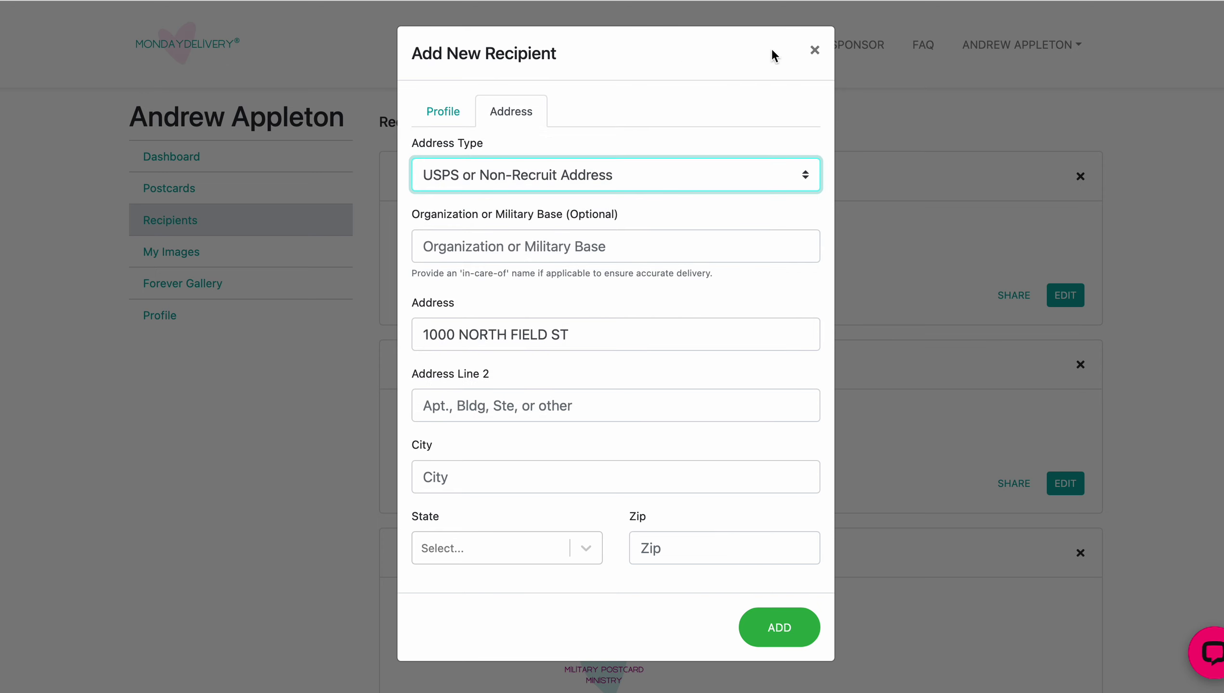
left_click(814, 50)
Step: Start a new postcard for Demo Delivery using the Week 1 image from Our Collection
scroll(630, 373, "down", 4)
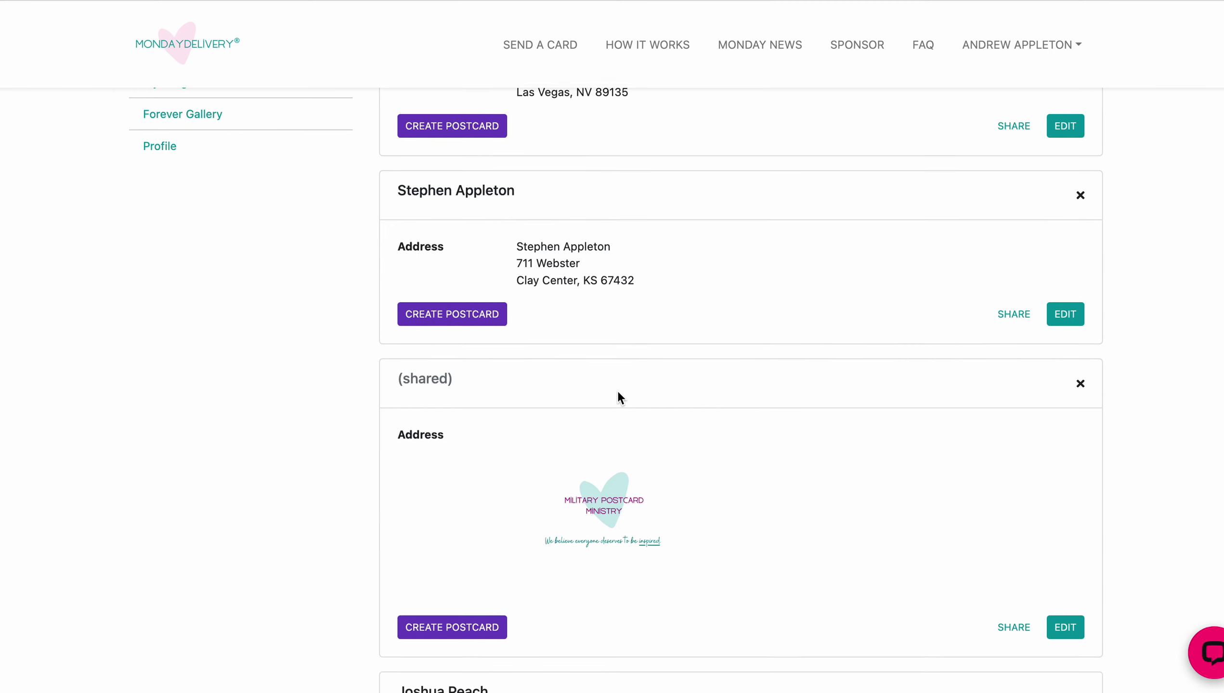
scroll(618, 392, "down", 6)
scroll(619, 393, "down", 6)
scroll(618, 393, "down", 4)
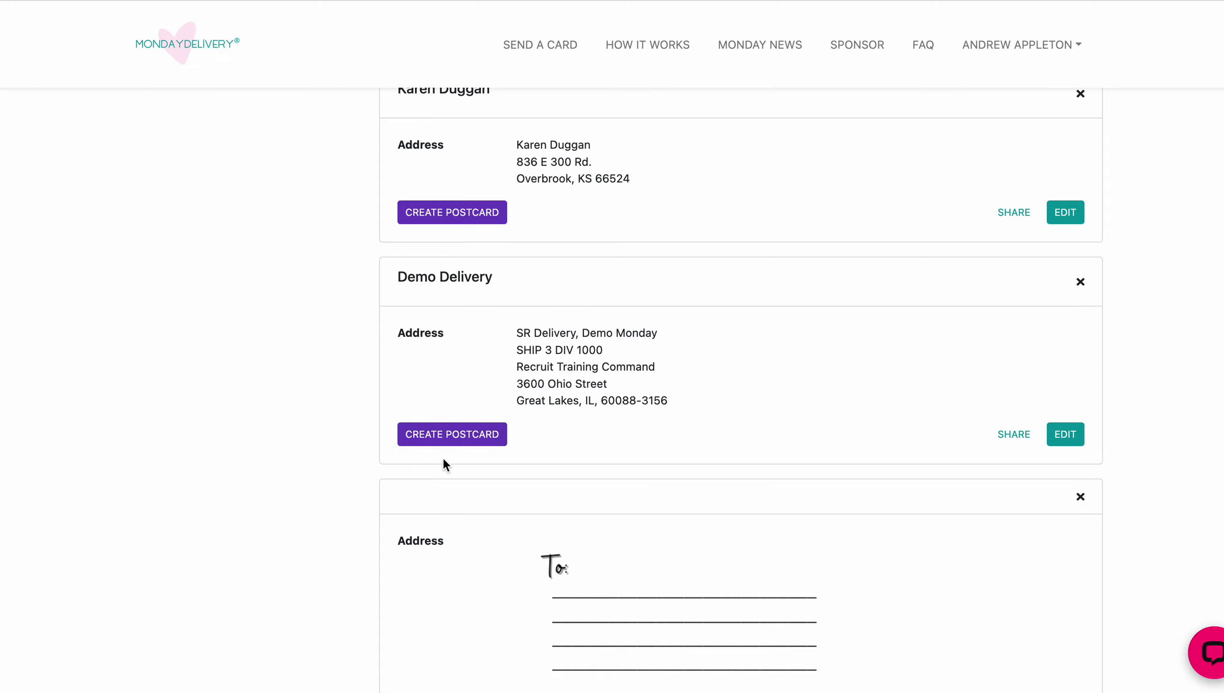
left_click(440, 439)
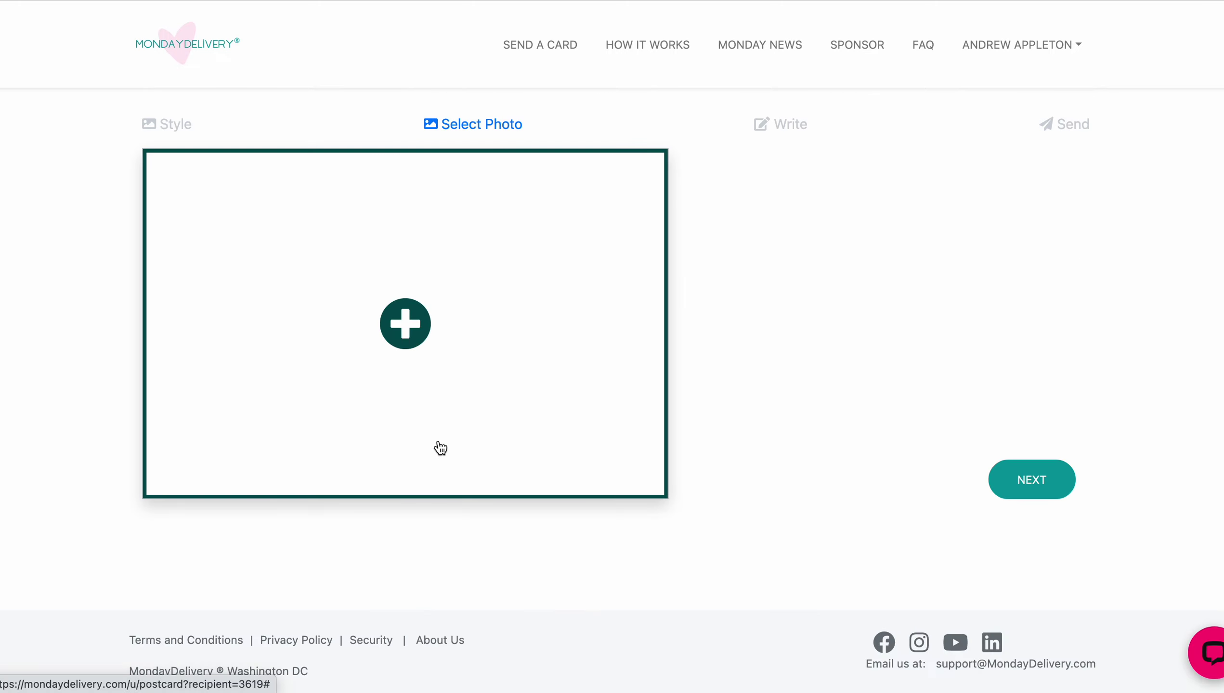
left_click(408, 324)
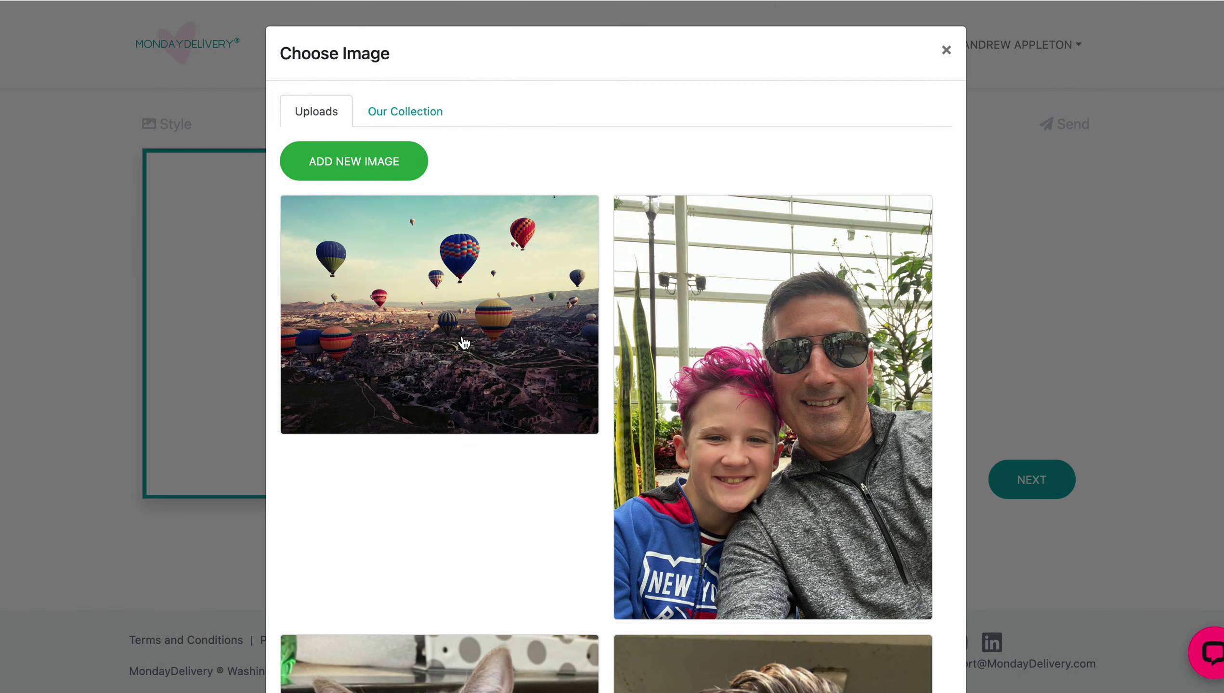
scroll(463, 341, "down", 3)
scroll(464, 342, "up", 2)
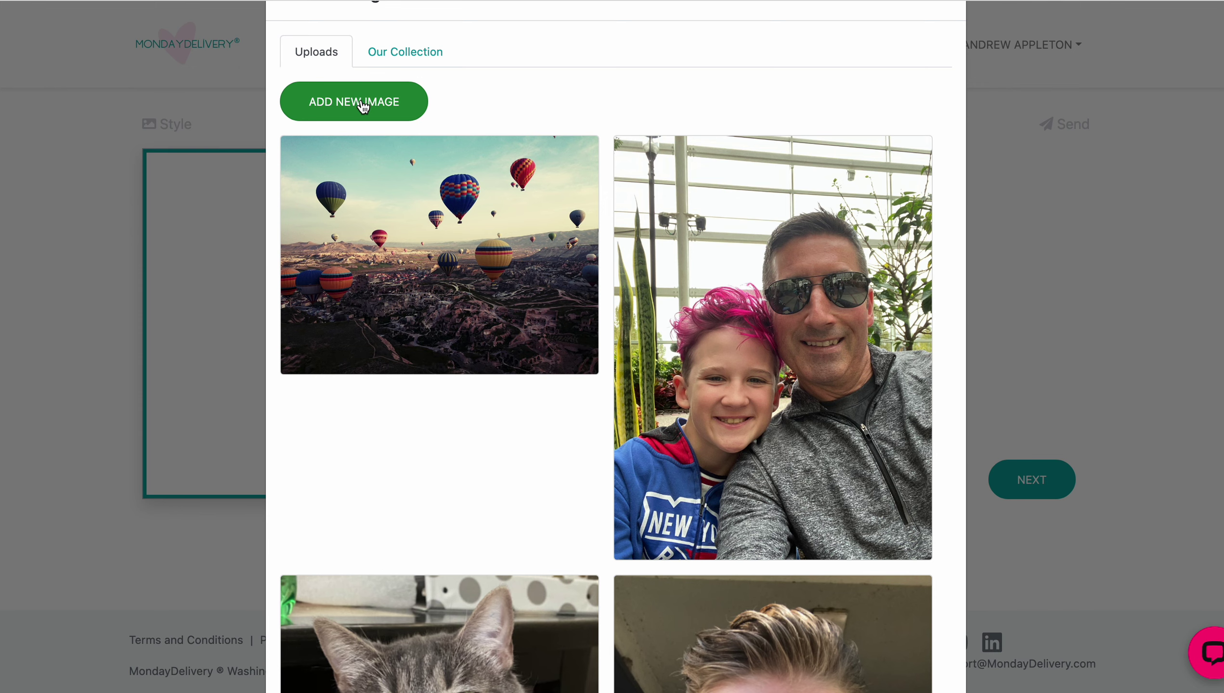
scroll(428, 307, "down", 10)
scroll(432, 310, "down", 9)
scroll(441, 315, "up", 5)
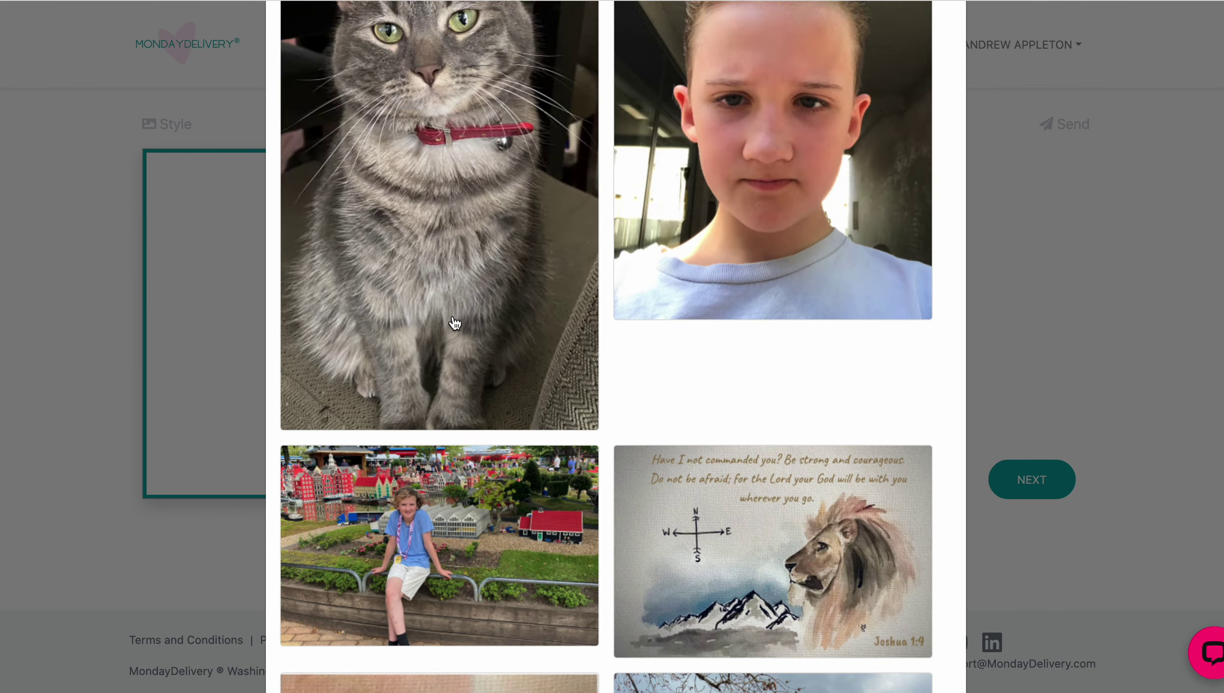
scroll(455, 323, "up", 15)
left_click(427, 121)
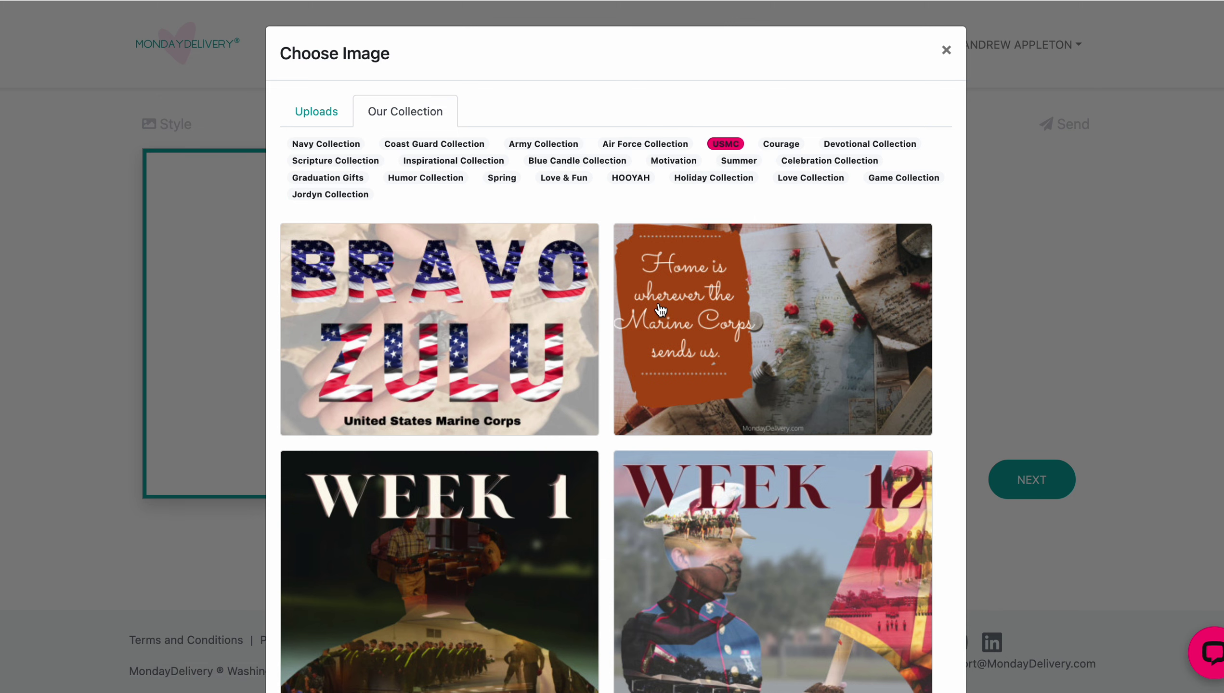
left_click(478, 493)
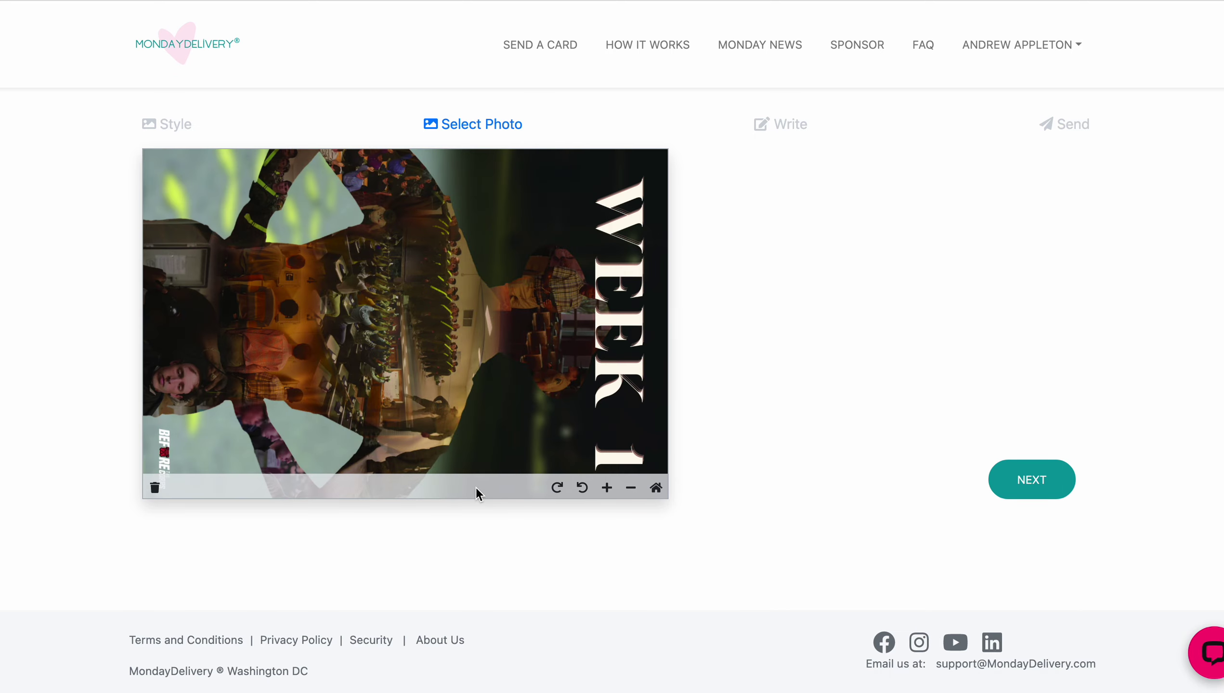
Step: Replace the Week 1 photo with the Don't Worry About Failing collection design
left_click(155, 489)
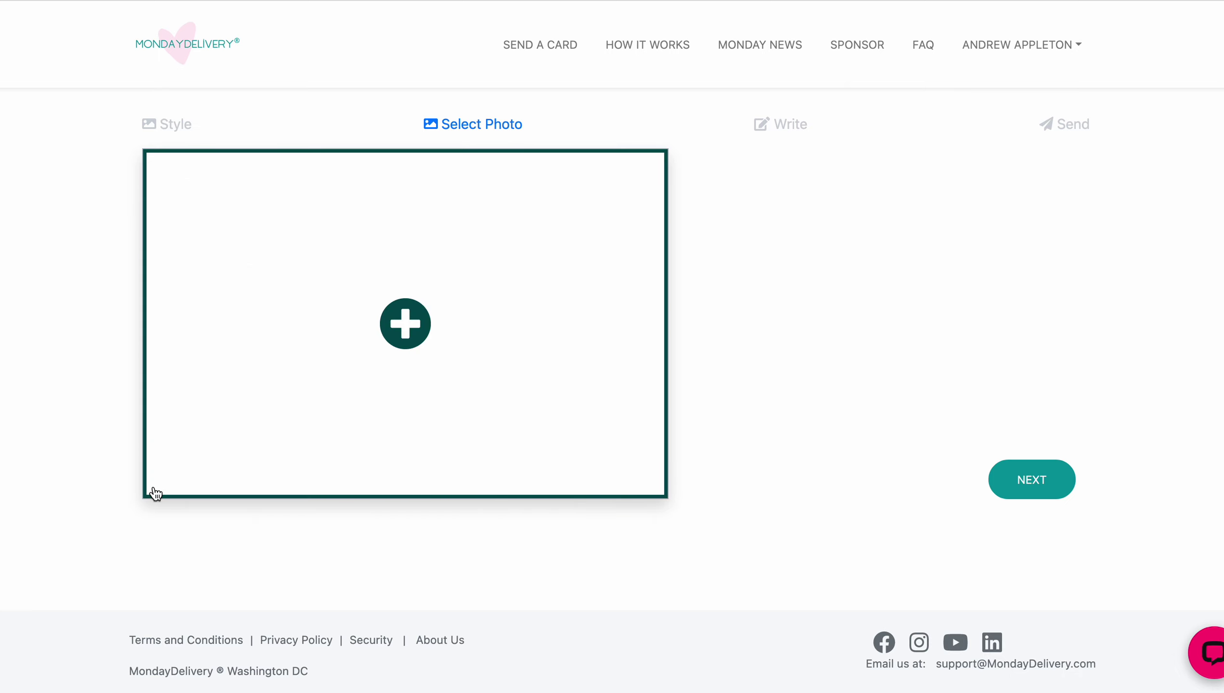
left_click(407, 323)
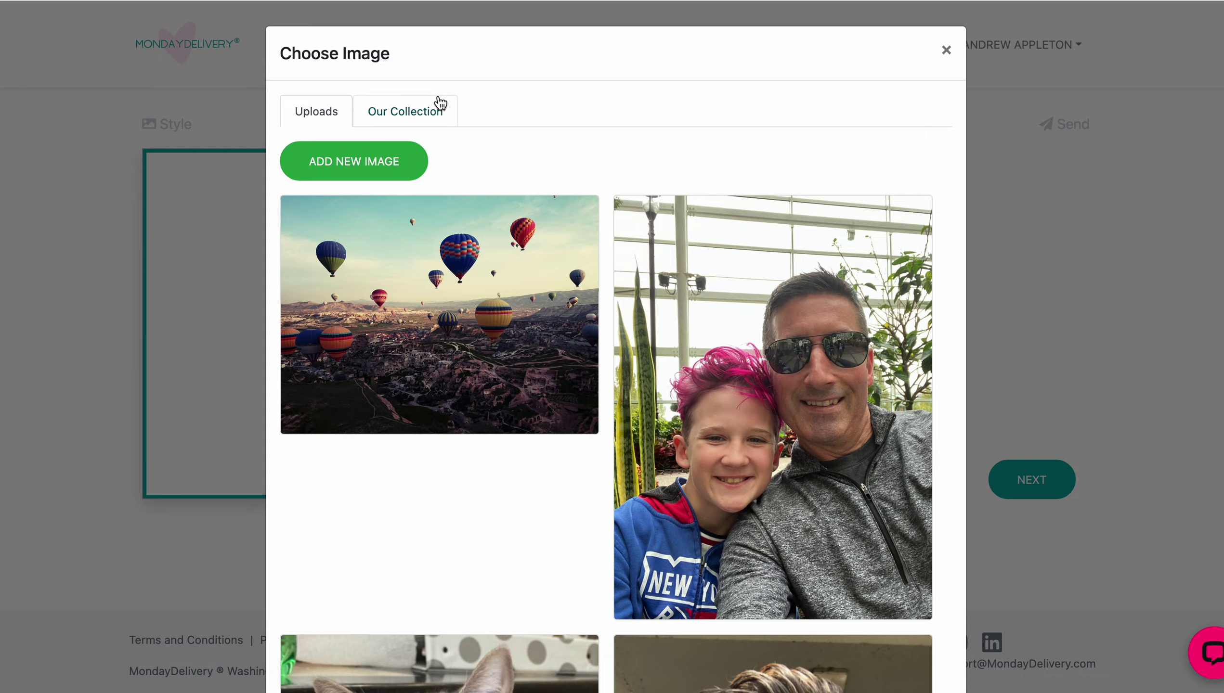
left_click(436, 109)
scroll(580, 323, "down", 10)
scroll(582, 322, "down", 5)
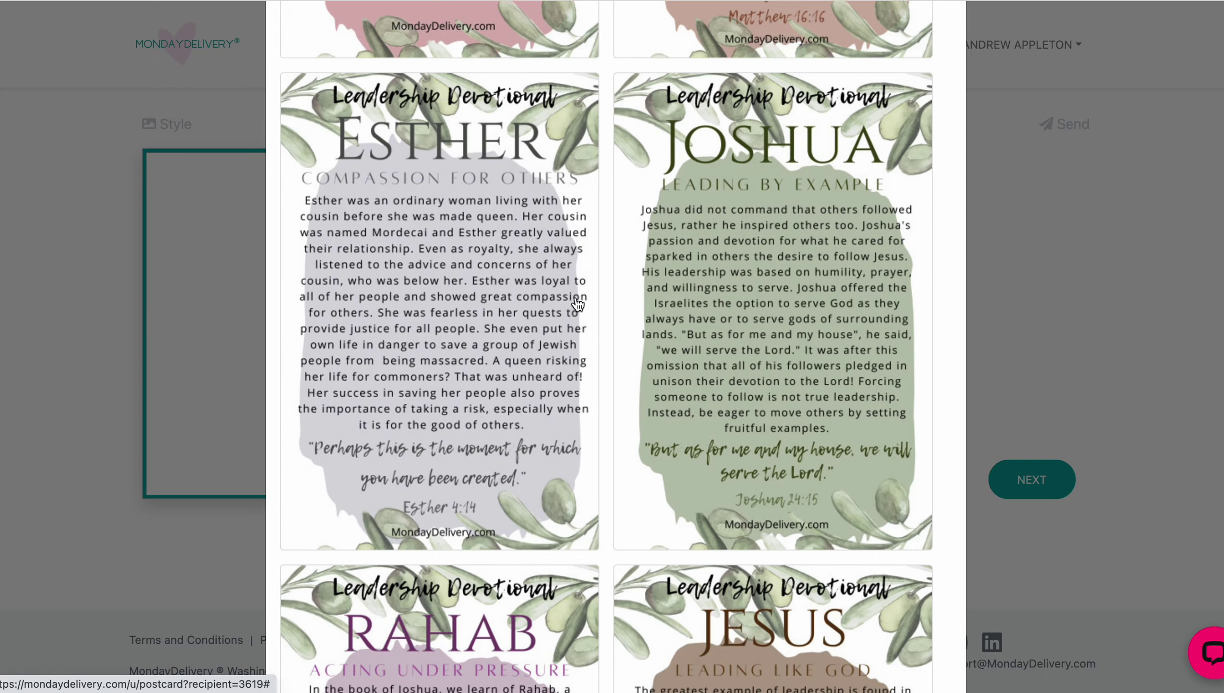
scroll(582, 322, "up", 5)
scroll(580, 313, "up", 10)
scroll(577, 305, "up", 1)
scroll(578, 304, "up", 5)
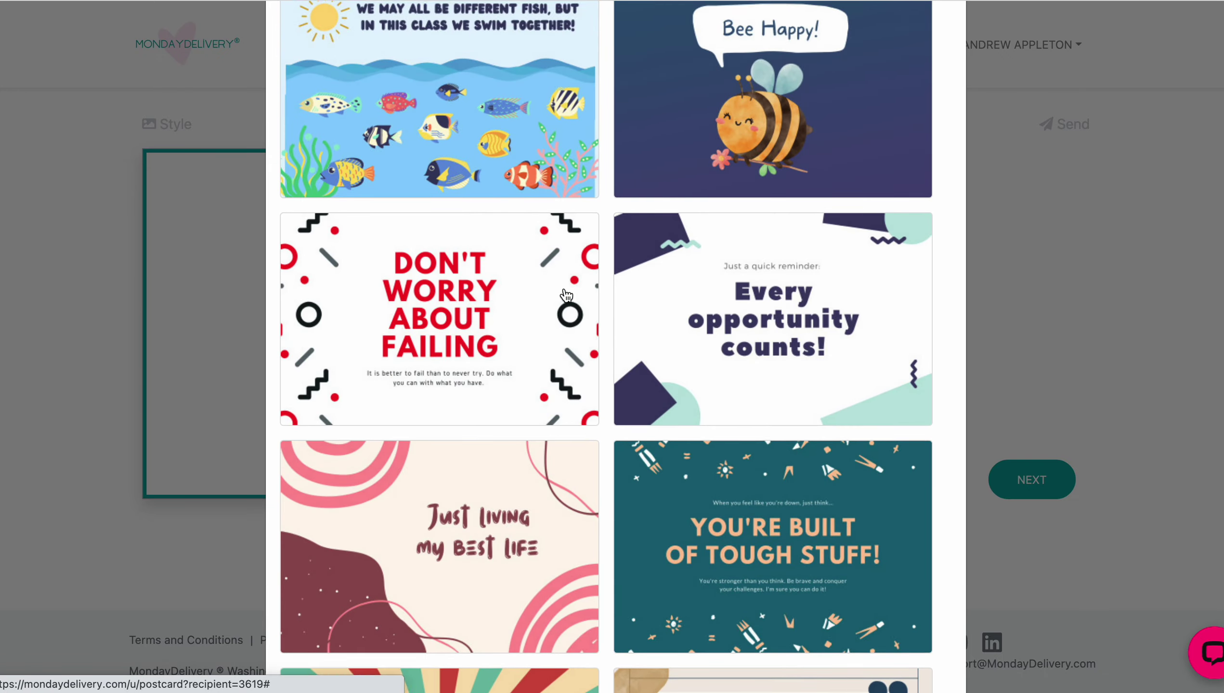
left_click(436, 269)
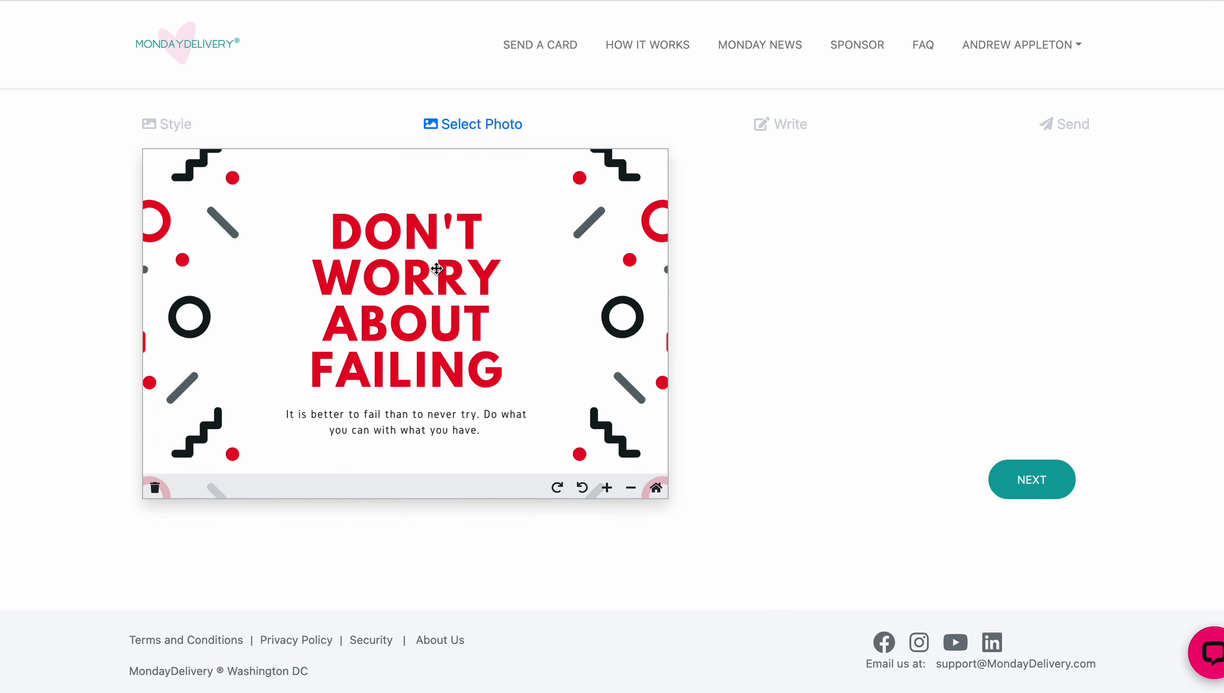
left_click(1017, 480)
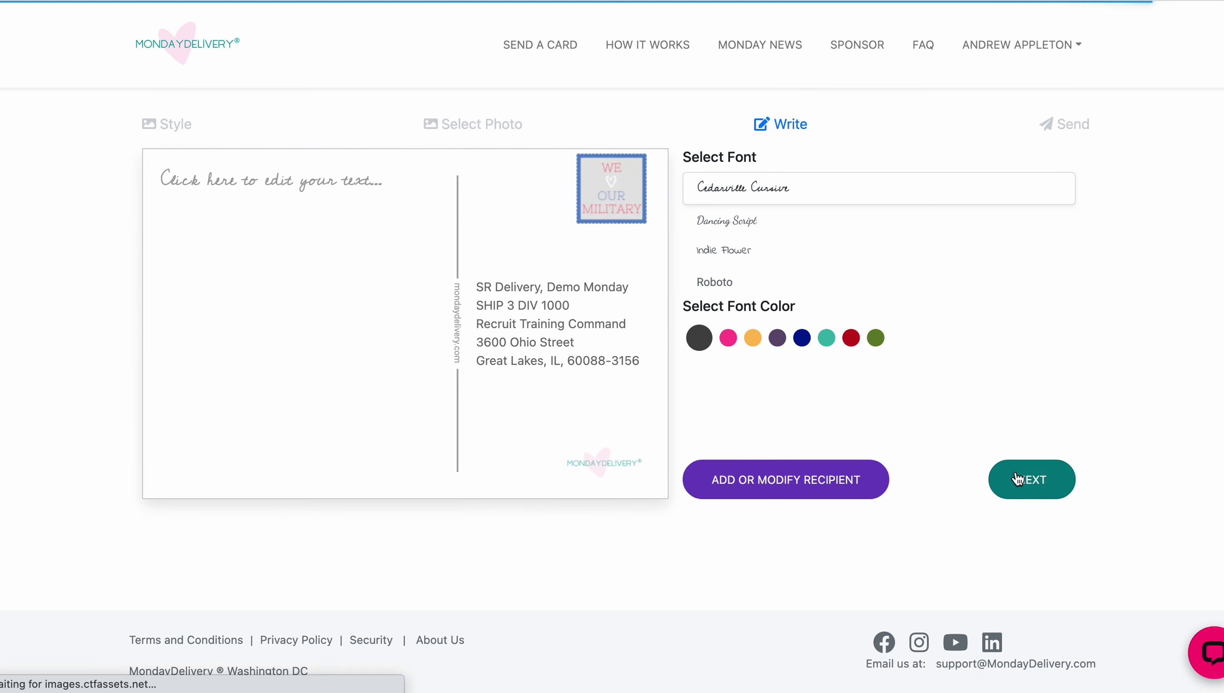
Step: Set the message font to Indie Flower in red
left_click(301, 183)
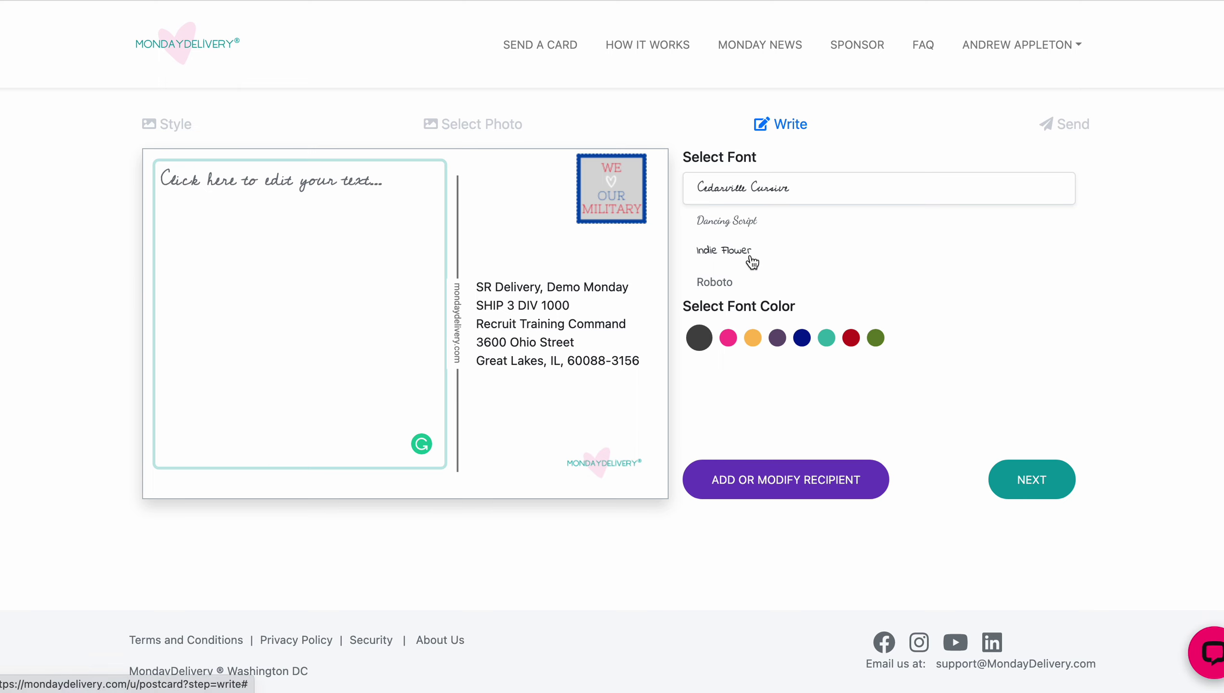
left_click(724, 248)
left_click(715, 282)
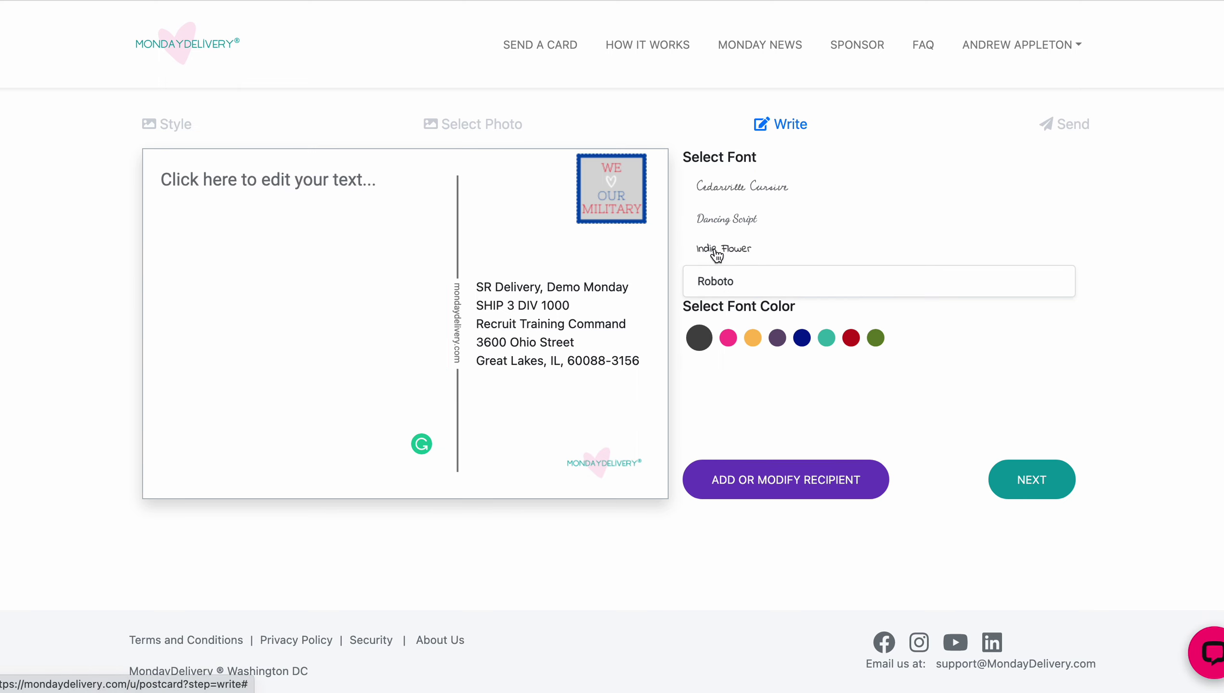
left_click(714, 255)
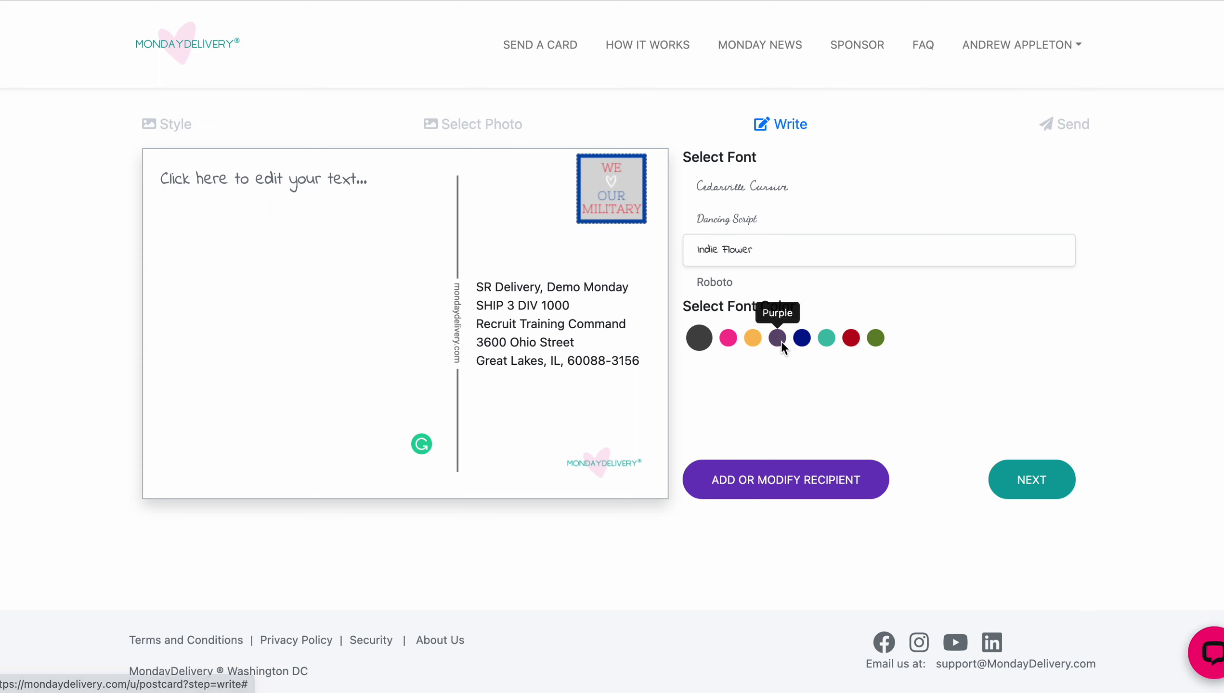
left_click(805, 339)
left_click(851, 339)
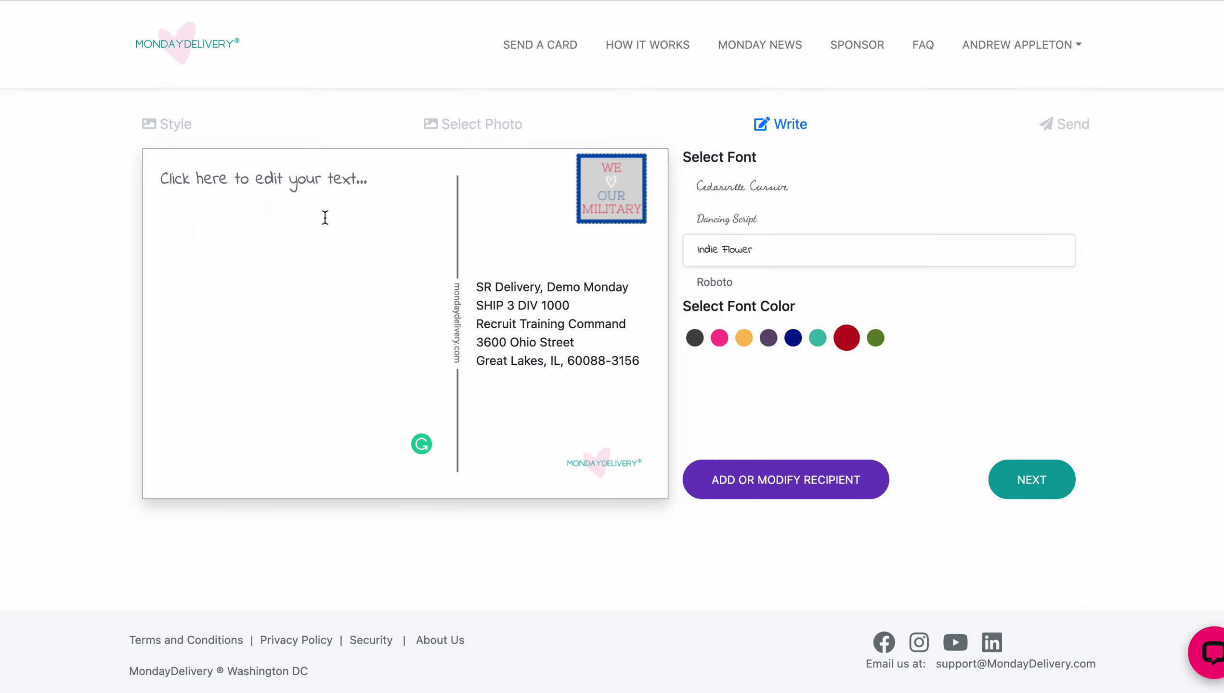
Step: Write the four-line message: HI RECRUIT!, GET SOME!, SEMPER FI, YOUR RECRUITER
left_click(300, 183)
type("HI RECRUIT")
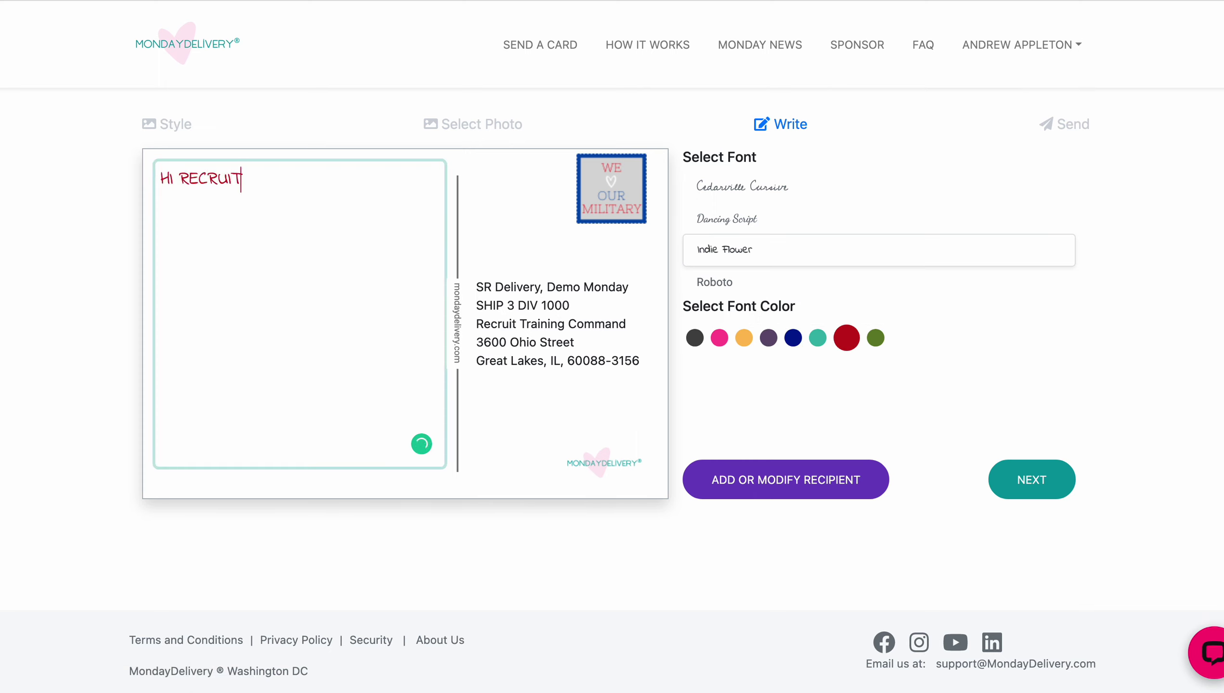
type("!")
key("Return")
key("Return")
type("GET SOME")
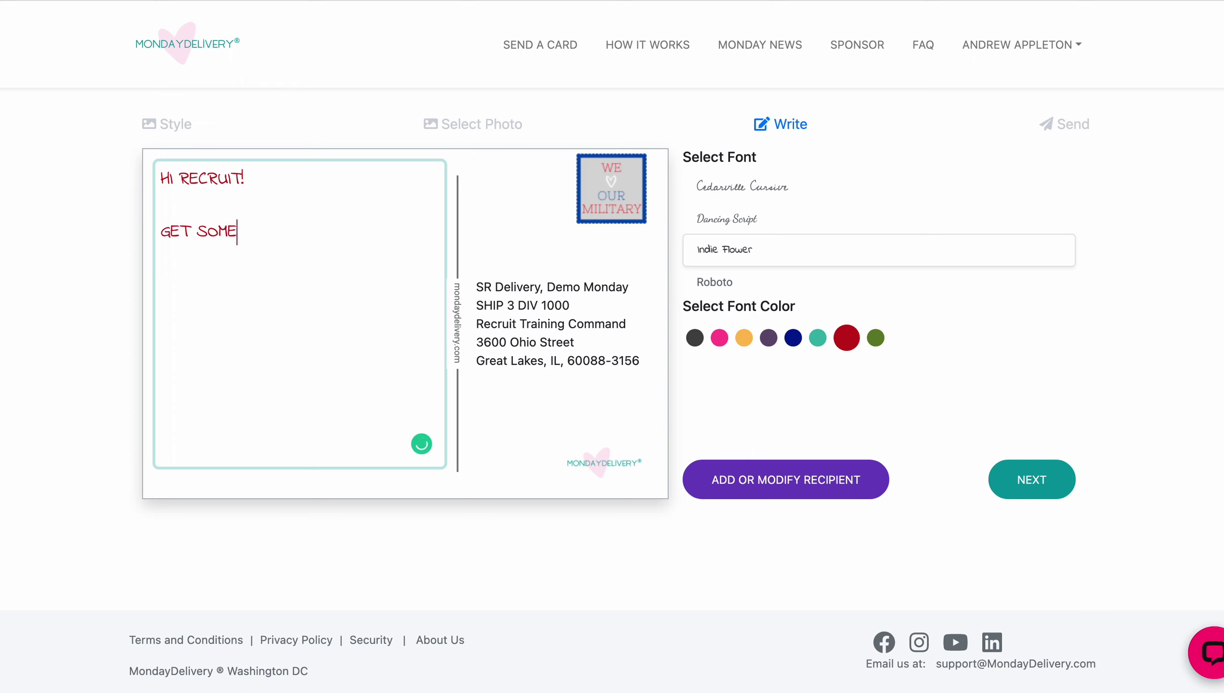
type("!")
key("Return")
key("Return")
type("SEMPER")
type(" FI")
key("Return")
type("YOUR RE")
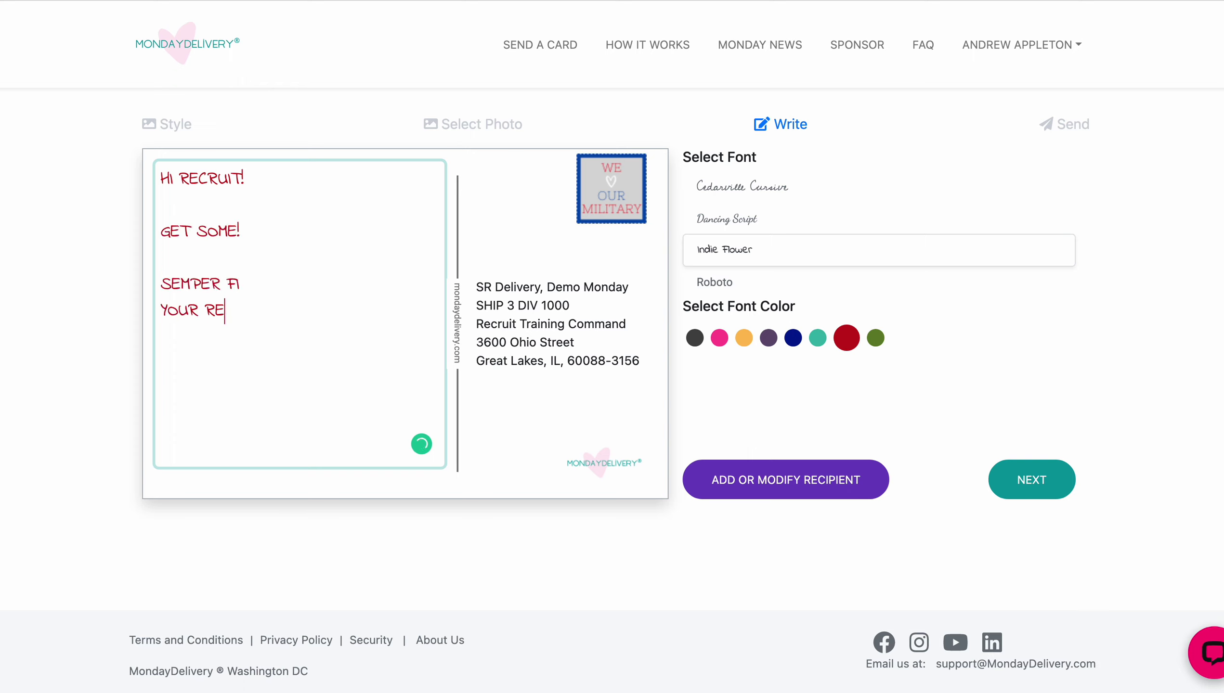
type("CRUITER")
left_click(800, 486)
Step: Choose Demo Delivery from the saved recipients to address the card
scroll(722, 365, "down", 4)
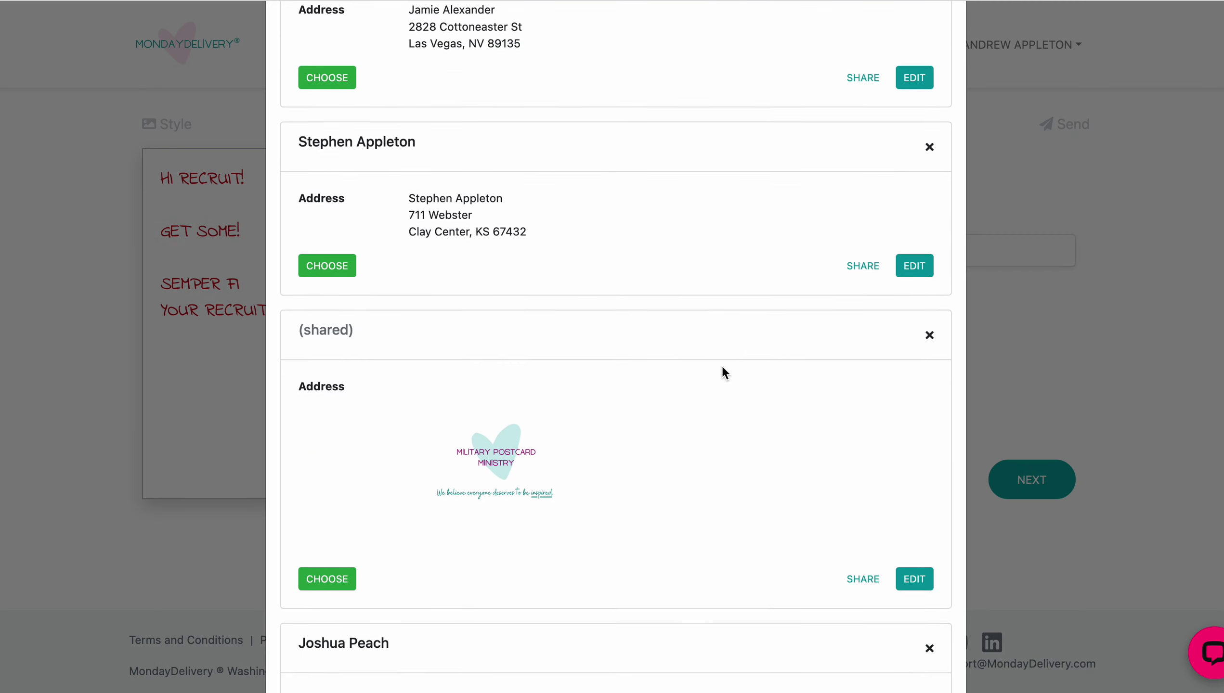
scroll(721, 365, "down", 8)
scroll(722, 365, "down", 6)
scroll(722, 365, "down", 2)
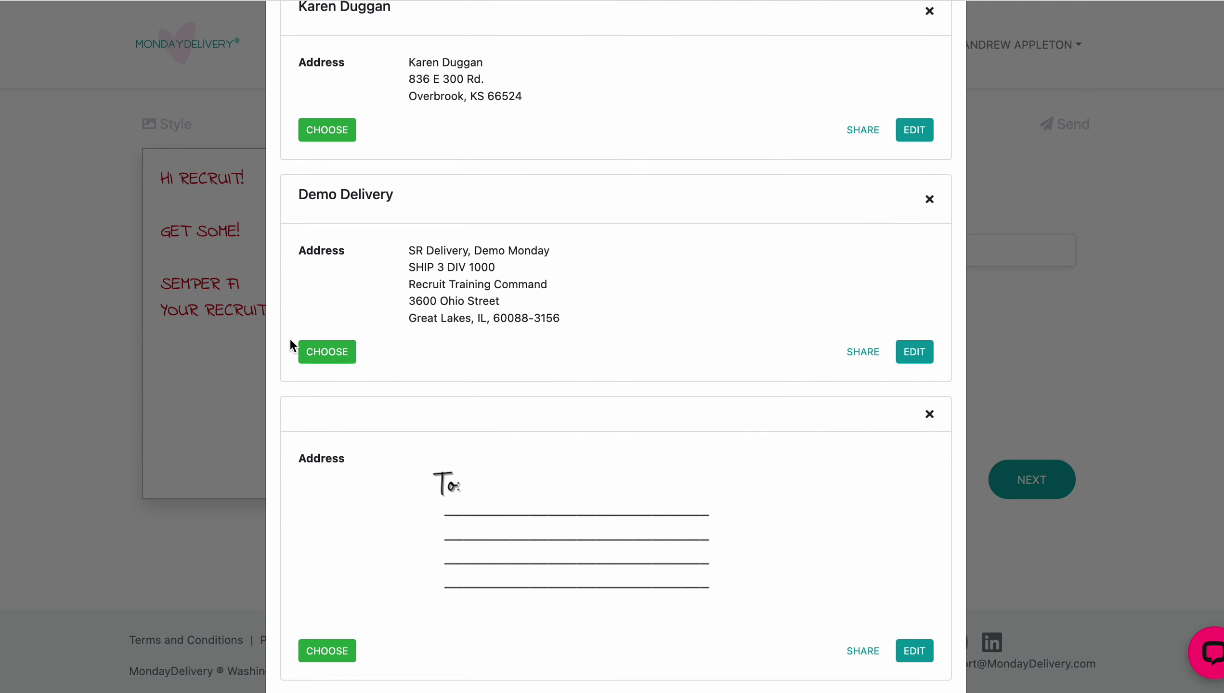
left_click(330, 350)
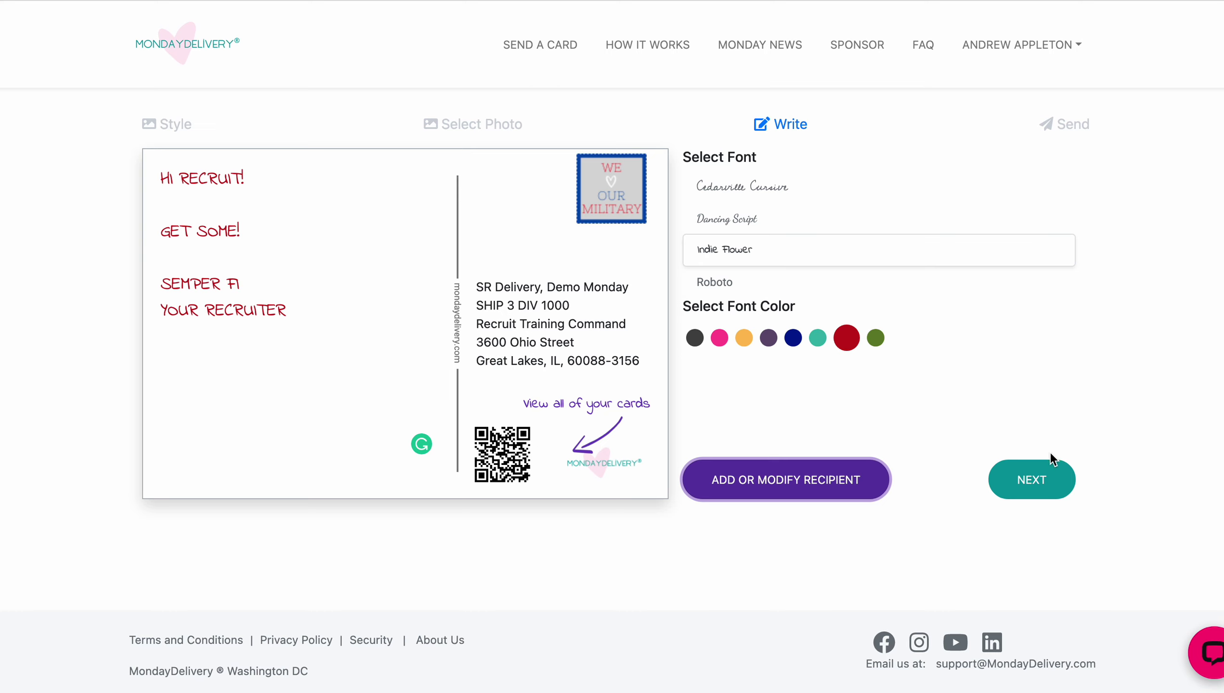
Step: Schedule delivery for Mon, Jul 25, 2022, confirm the address, and send the postcard
left_click(1043, 474)
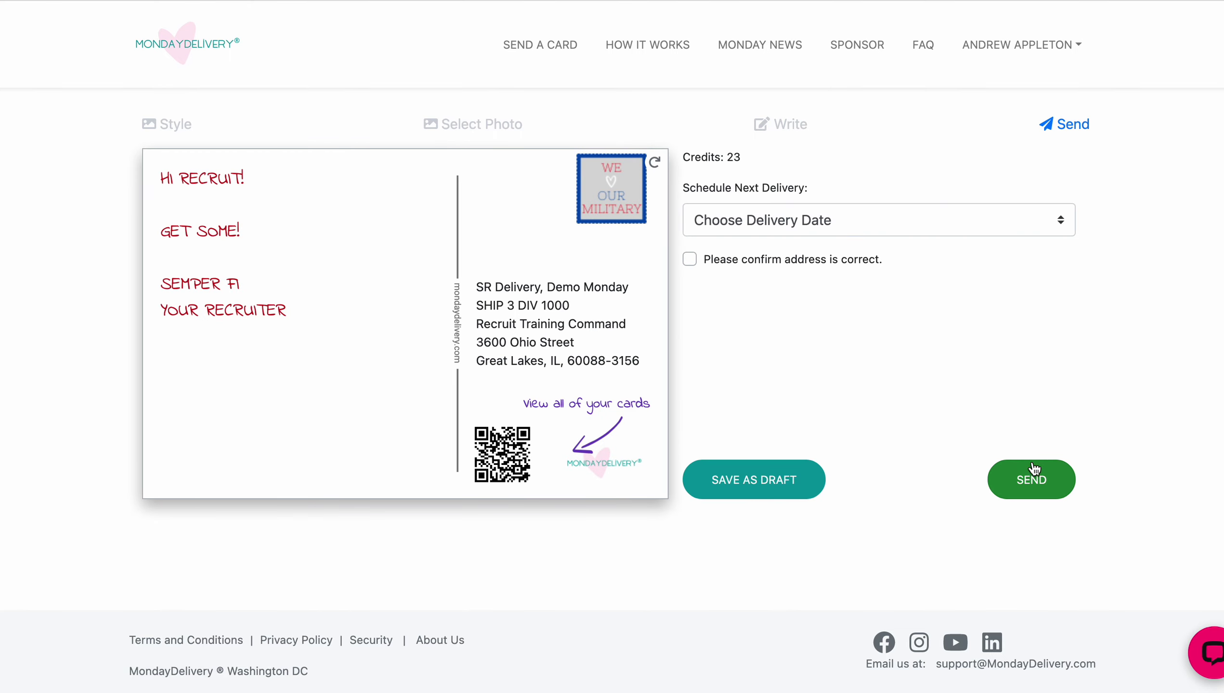
left_click(782, 124)
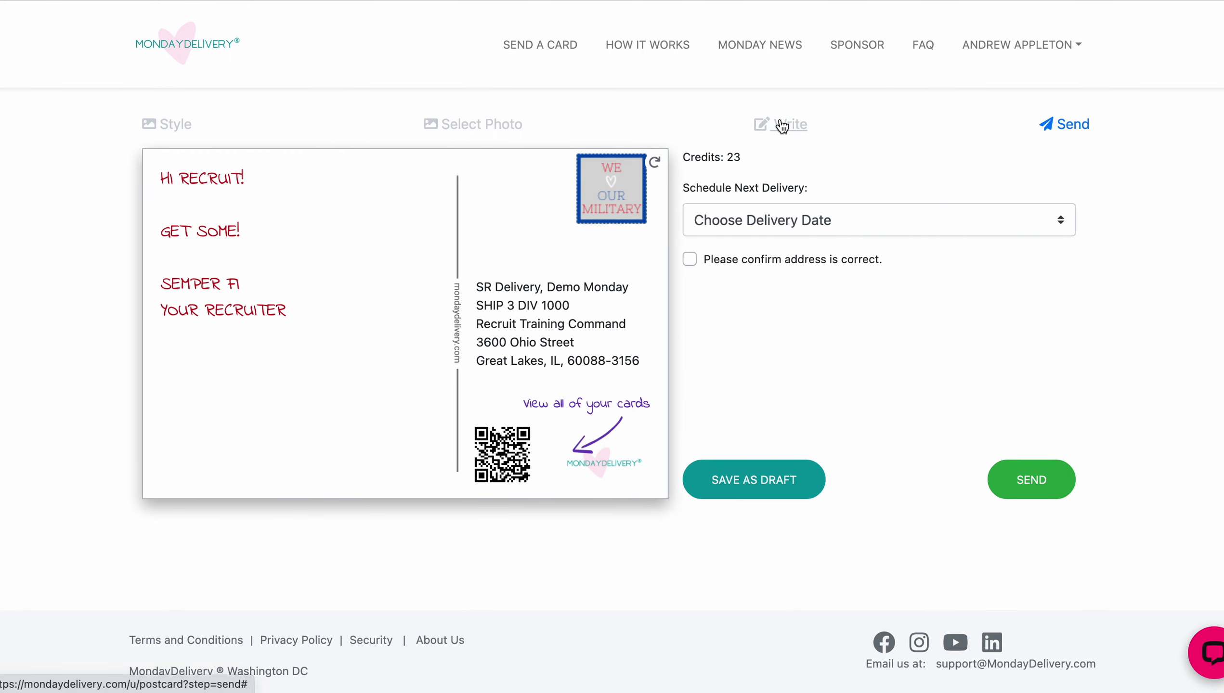
left_click(485, 131)
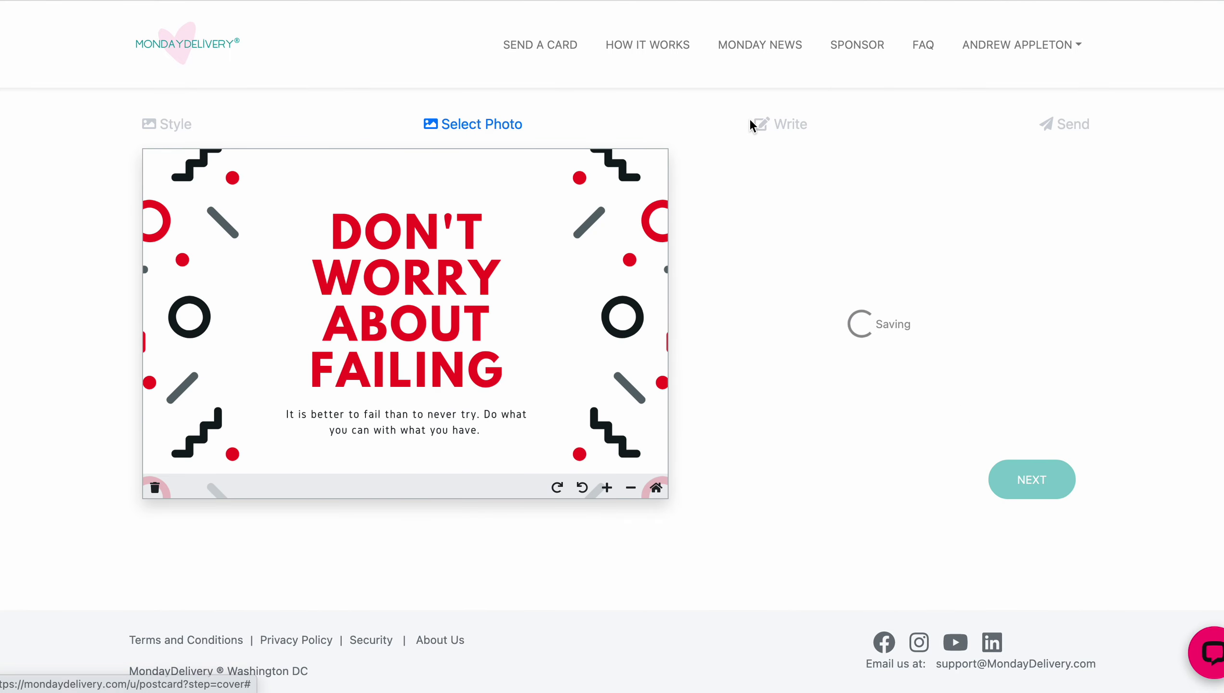
left_click(784, 125)
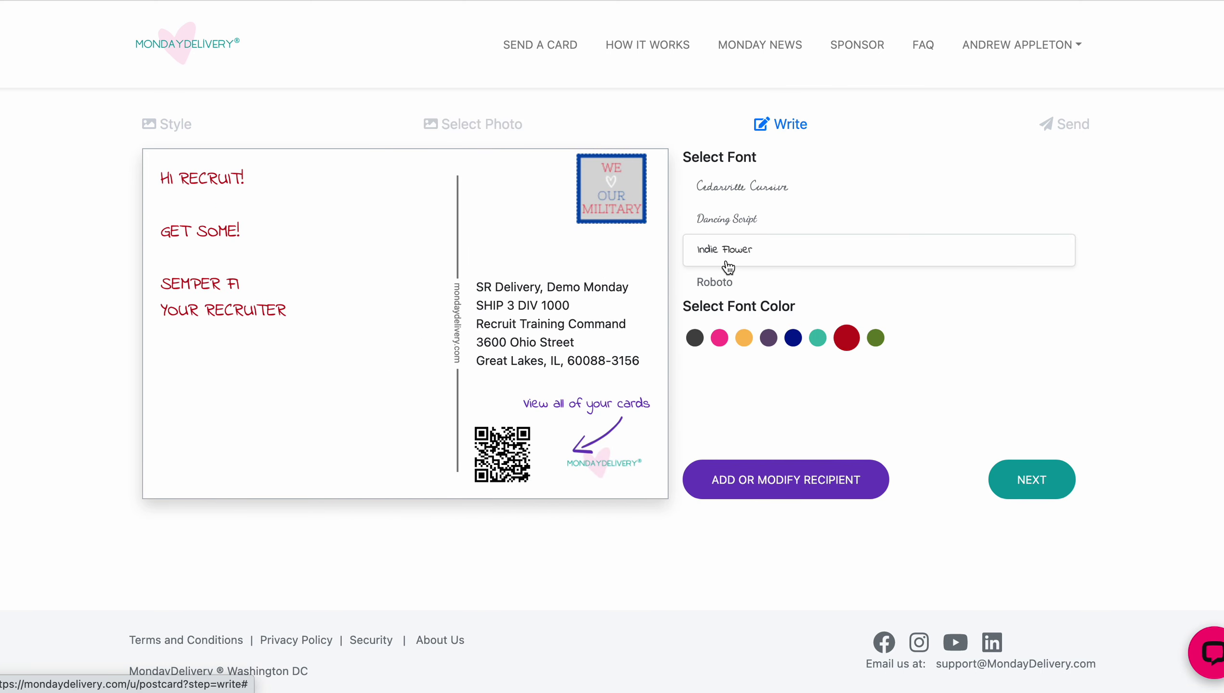
left_click(1034, 485)
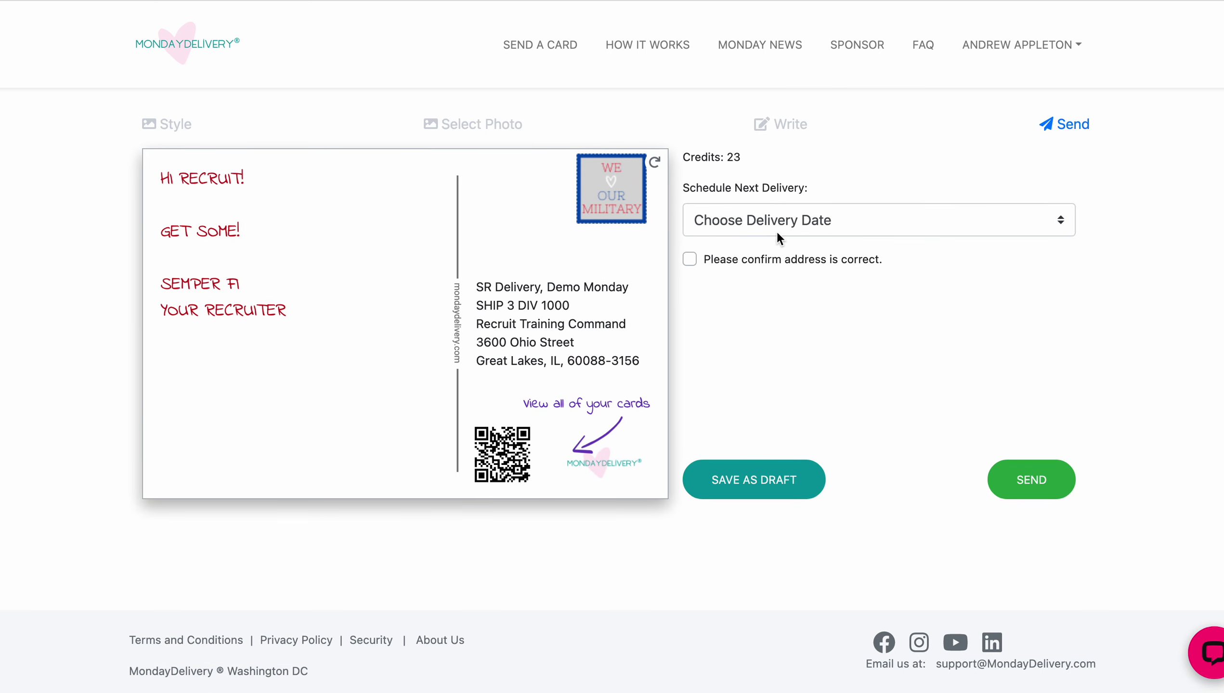
left_click(762, 227)
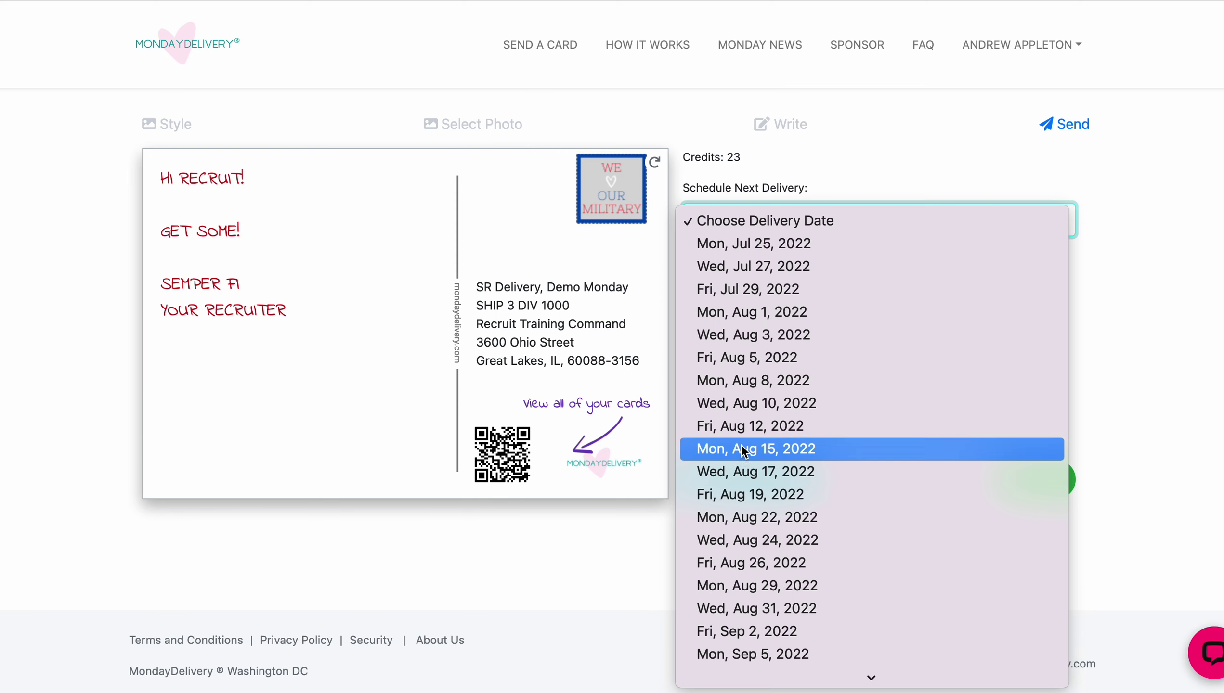
left_click(754, 240)
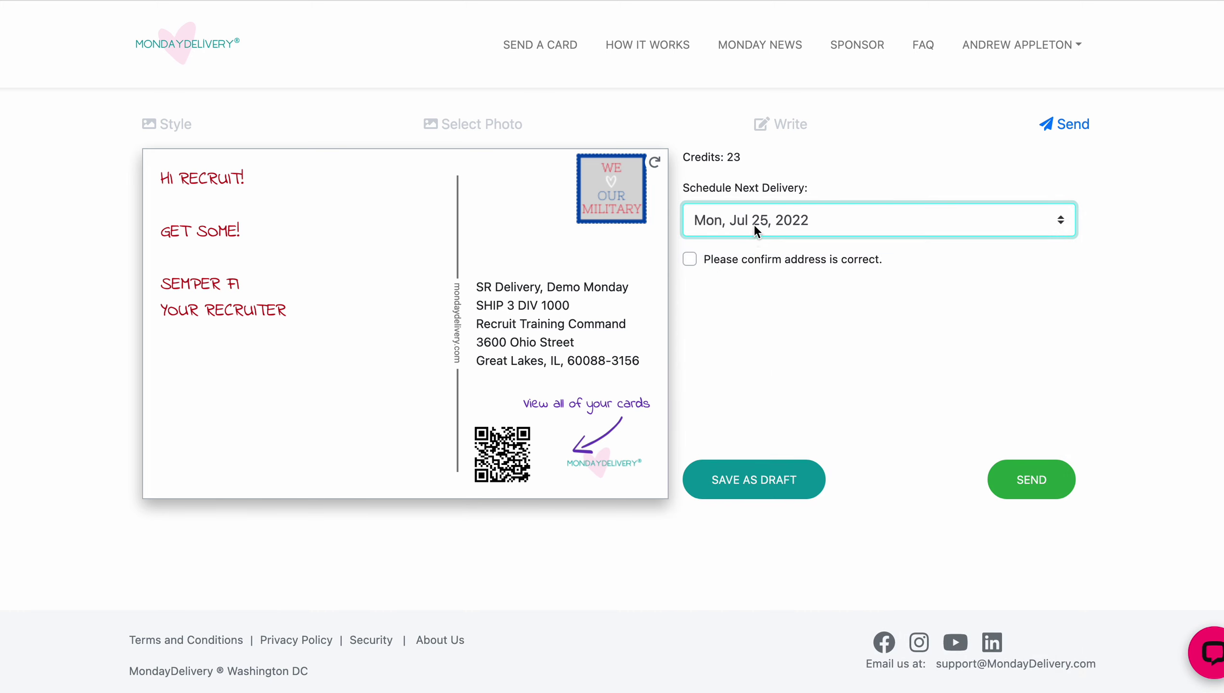
left_click(689, 258)
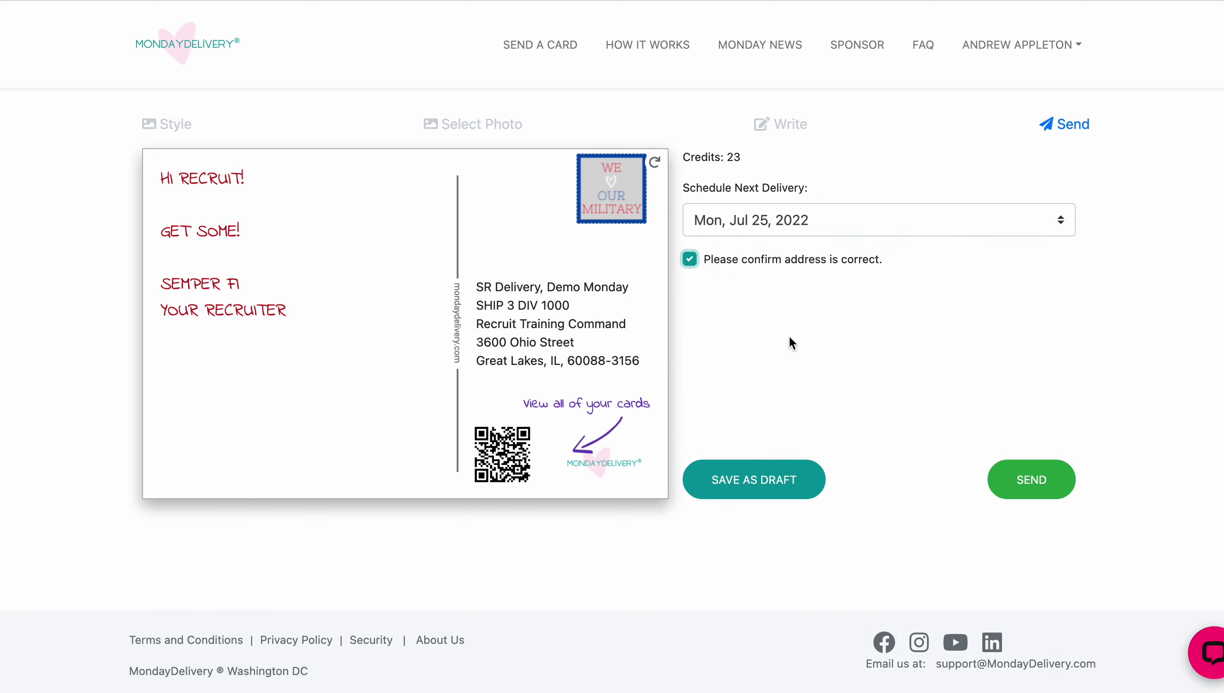
left_click(1033, 480)
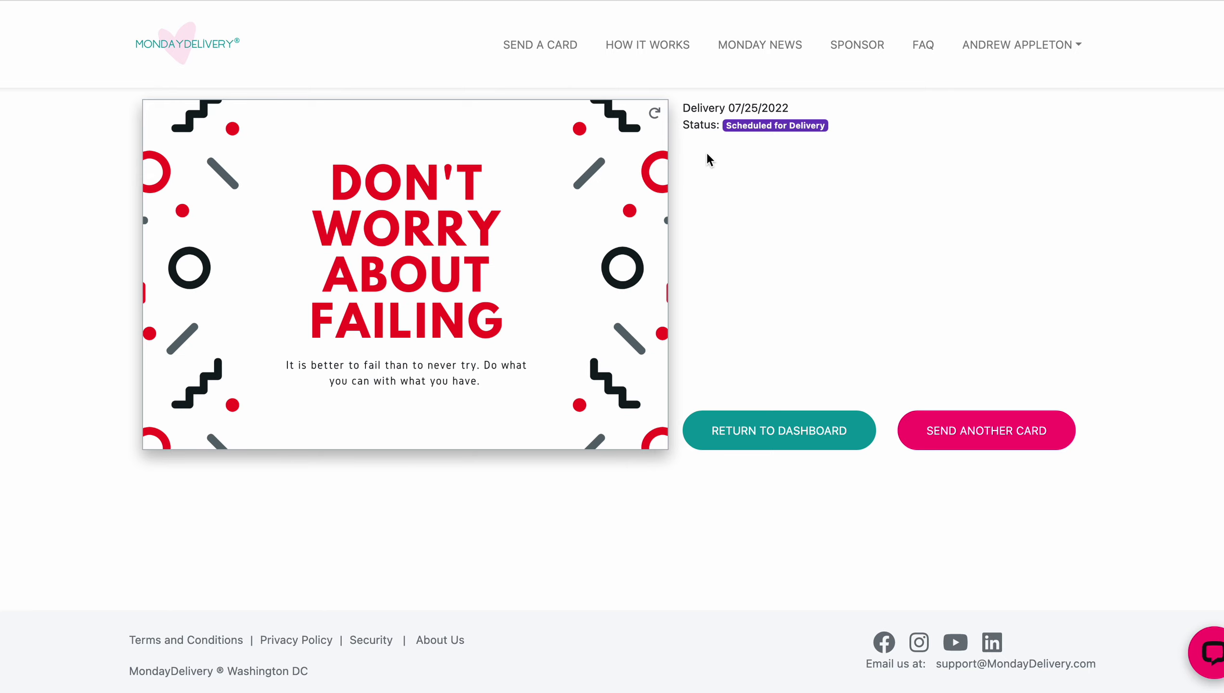
left_click(654, 114)
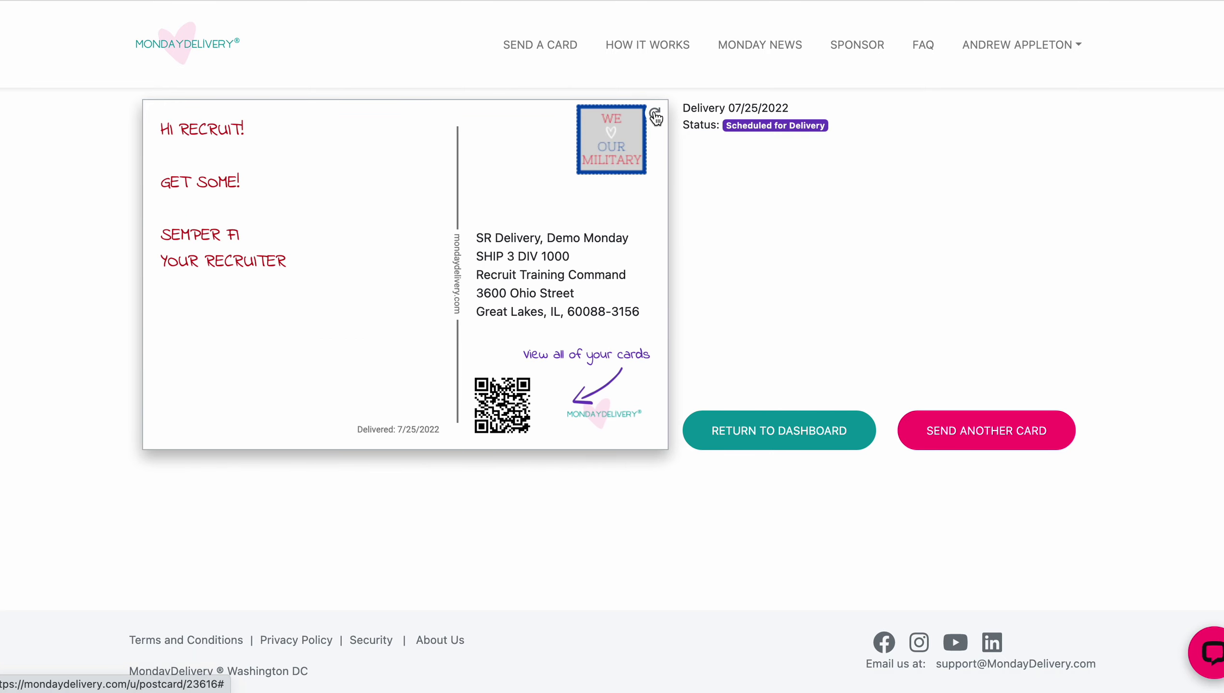
left_click(655, 115)
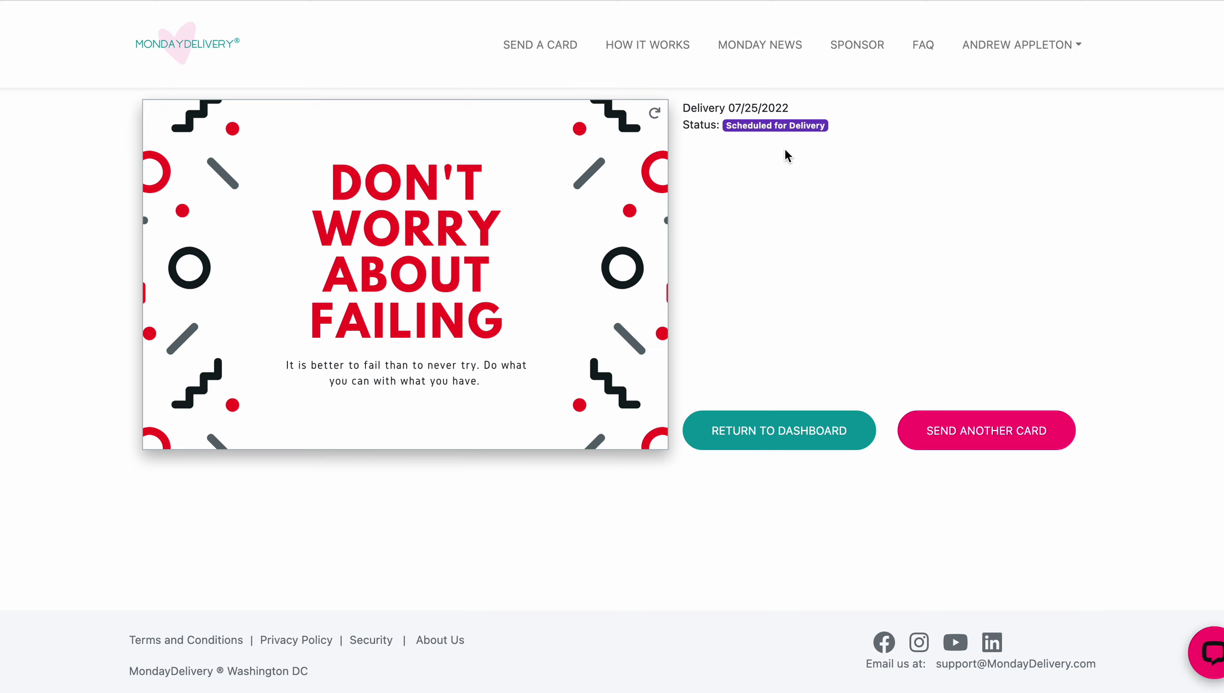
left_click(985, 431)
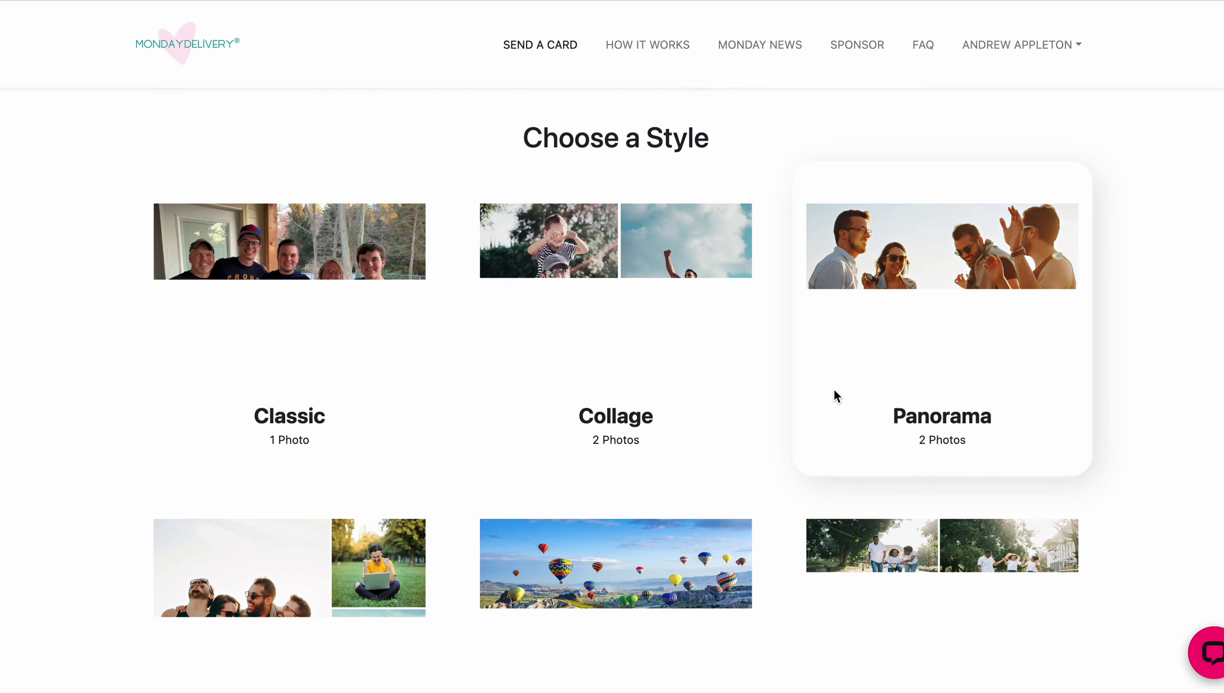
Step: Choose the Quattro layout with a balloon photo top-left and You are wonderful top-right
scroll(835, 396, "down", 1)
scroll(834, 389, "down", 1)
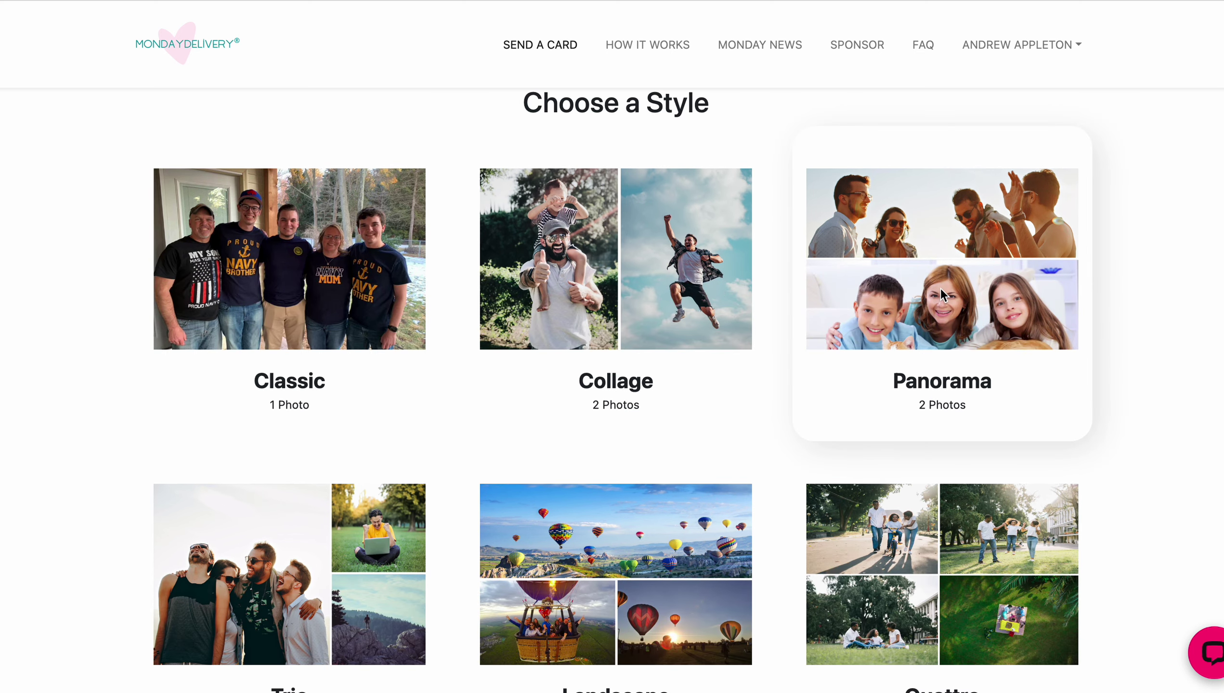
scroll(940, 288, "down", 4)
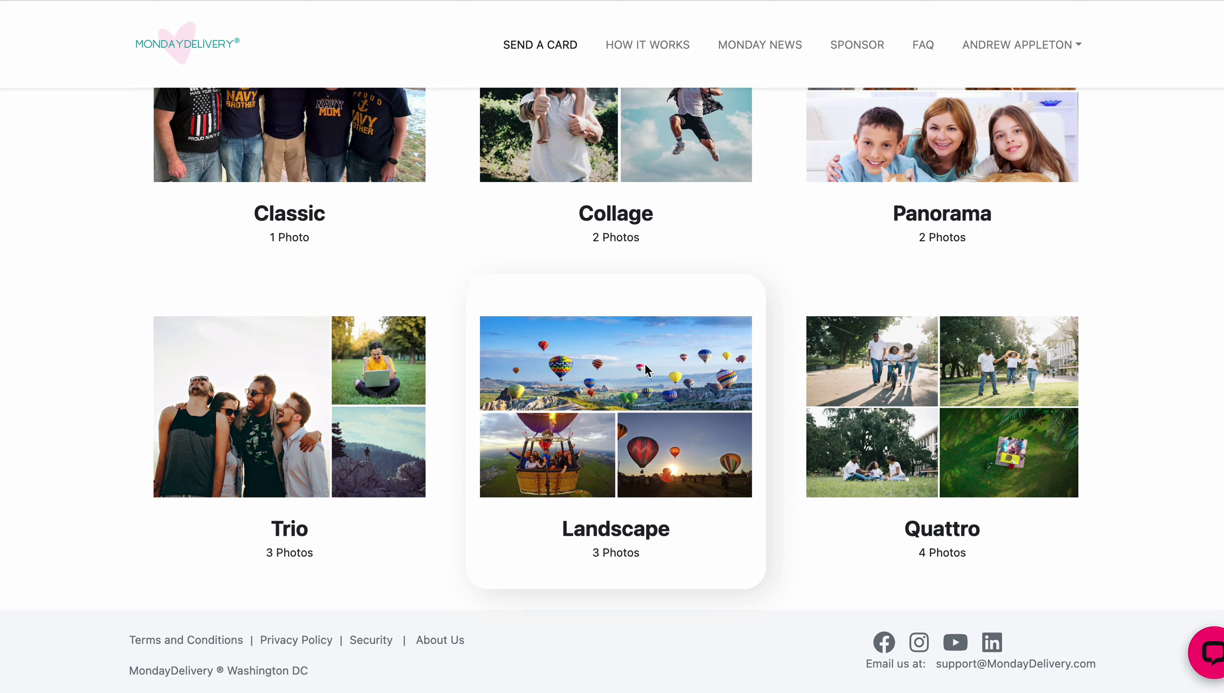
scroll(644, 367, "up", 3)
scroll(644, 367, "down", 3)
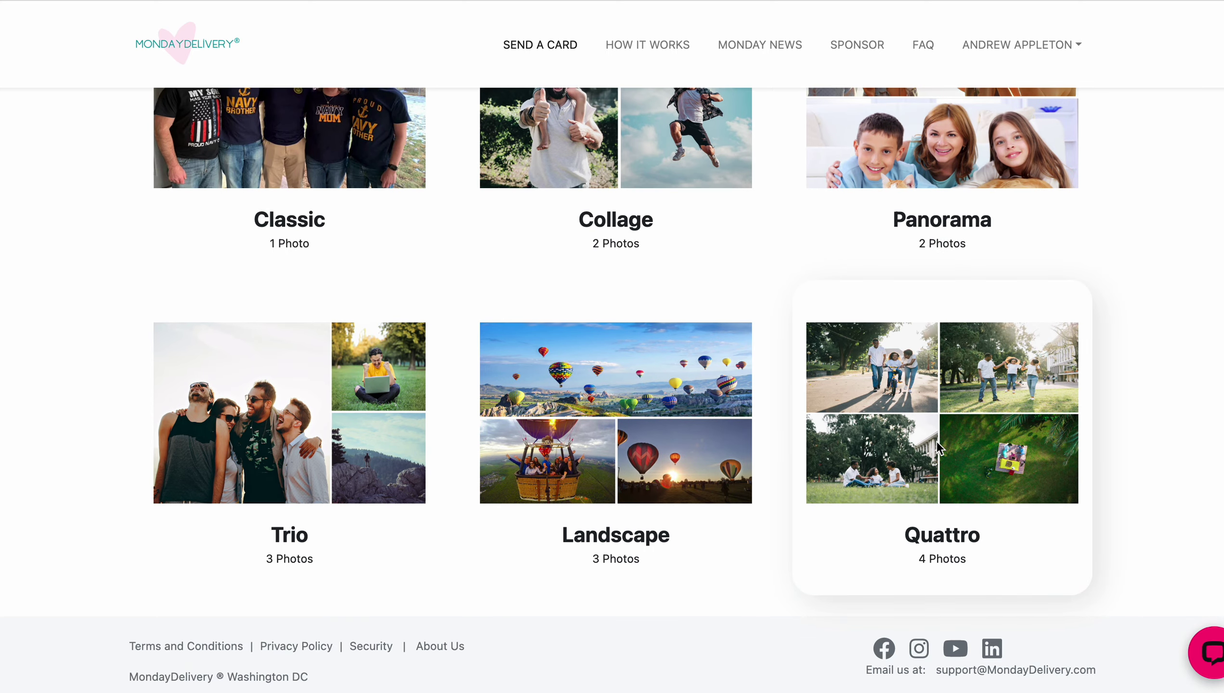
left_click(936, 441)
left_click(290, 236)
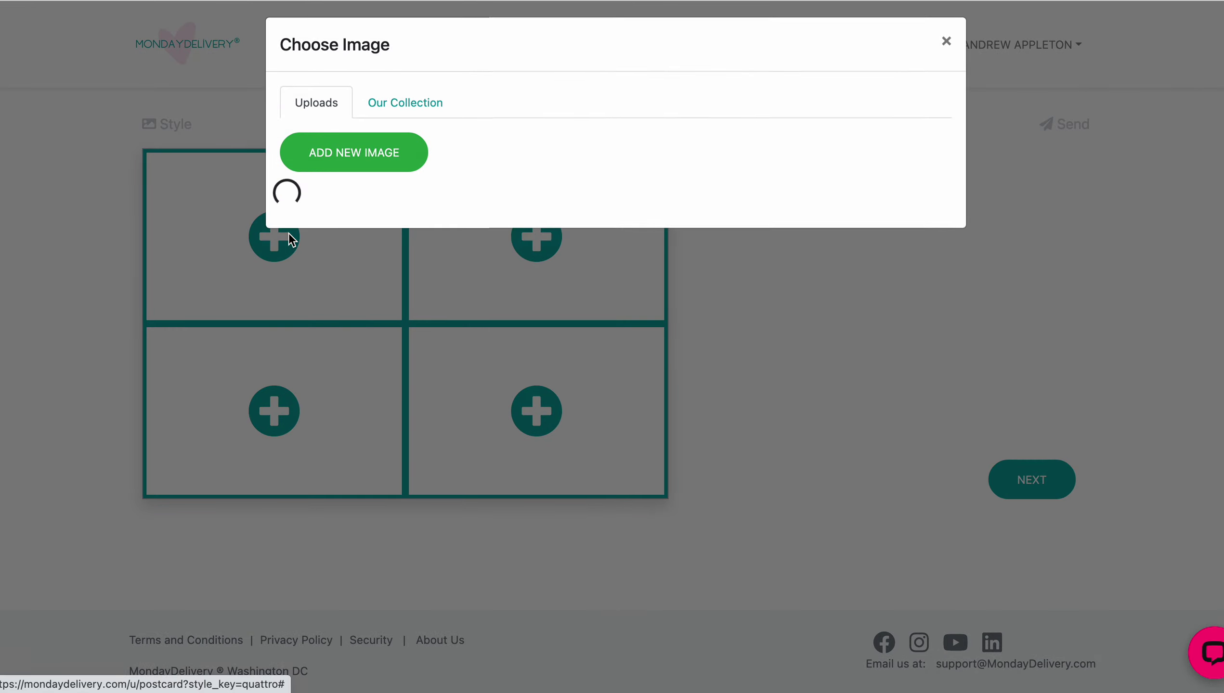
left_click(423, 245)
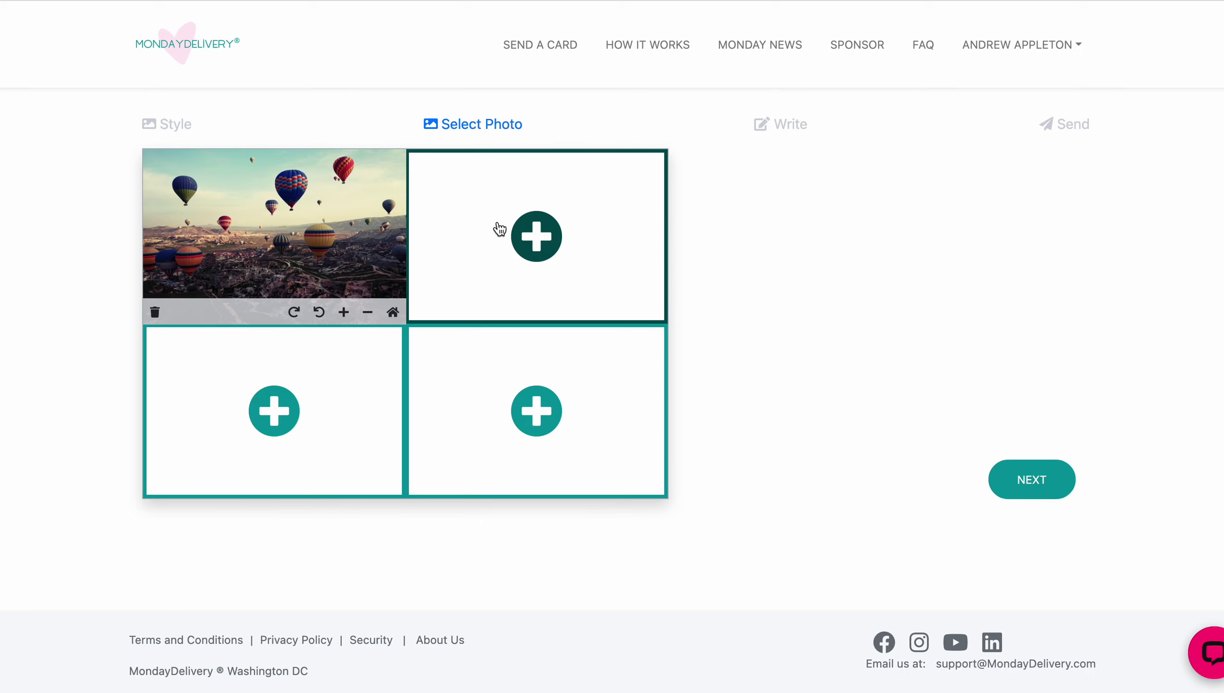
left_click(521, 235)
left_click(419, 117)
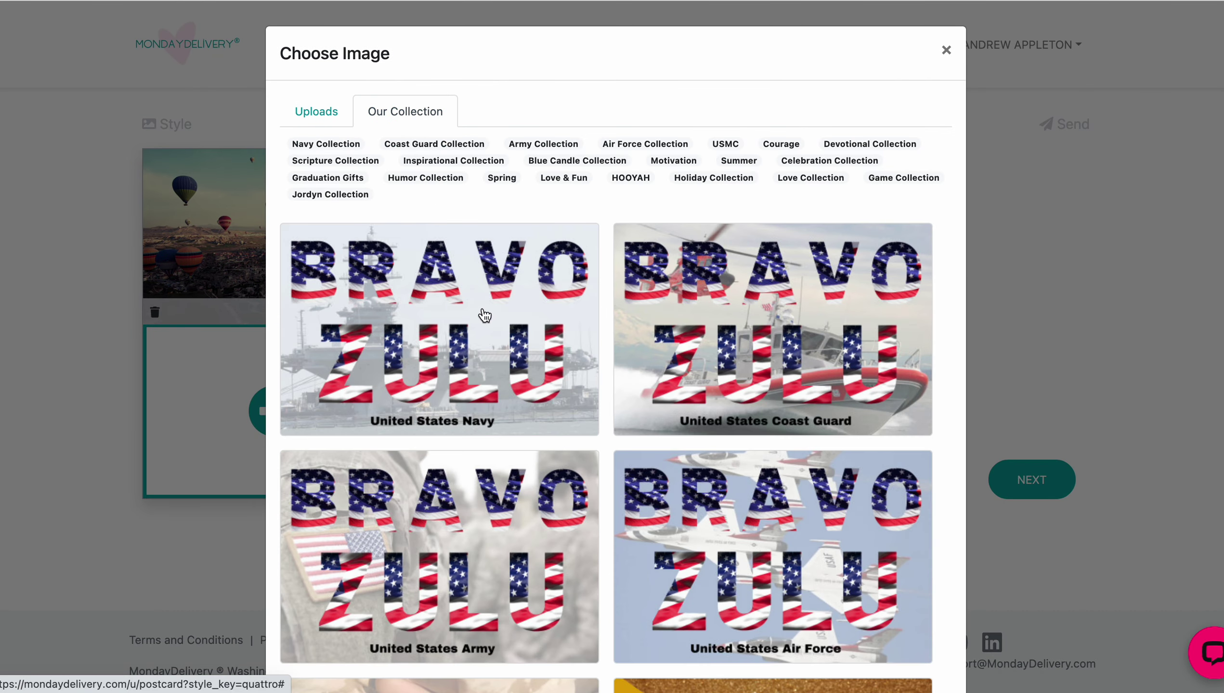
scroll(636, 409, "down", 5)
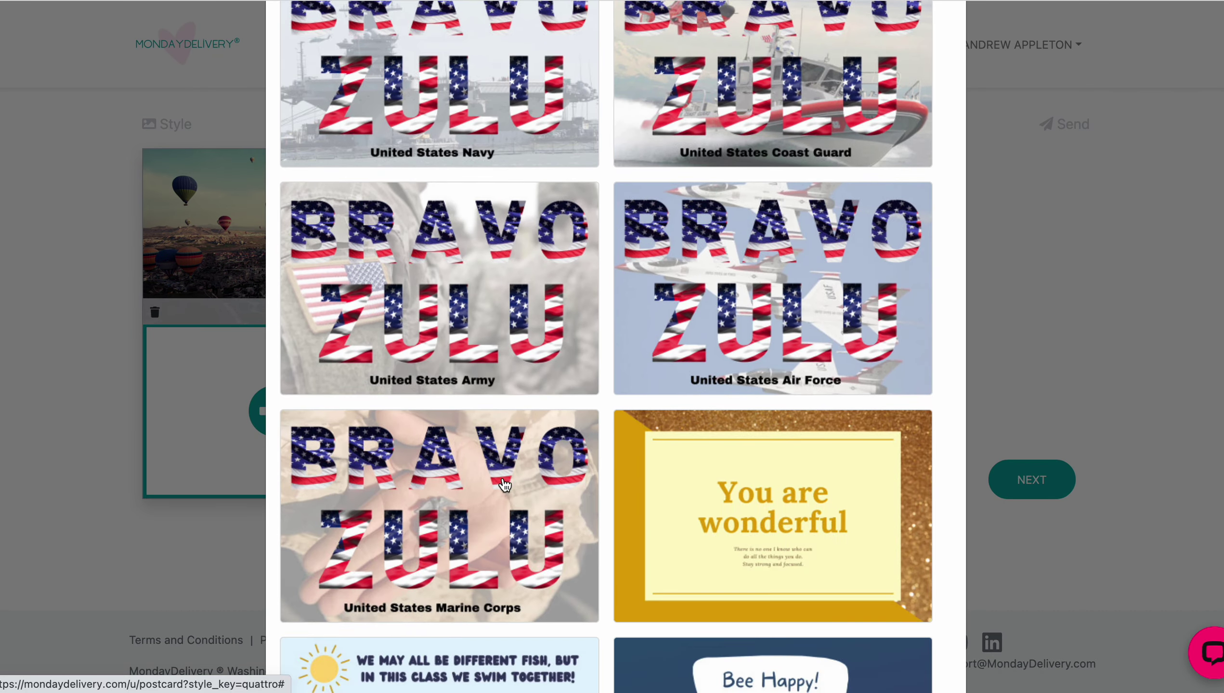
left_click(709, 495)
Step: Fill the bottom cells with a balloon photo and a repositioned selfie
left_click(269, 405)
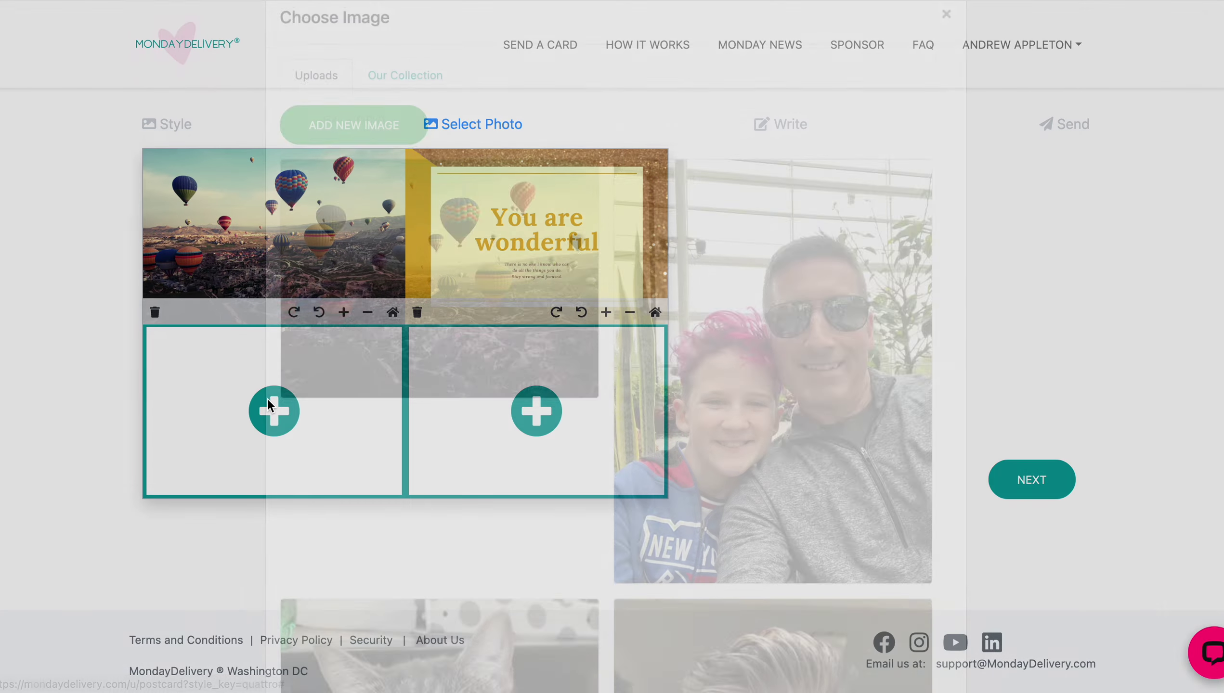
left_click(293, 395)
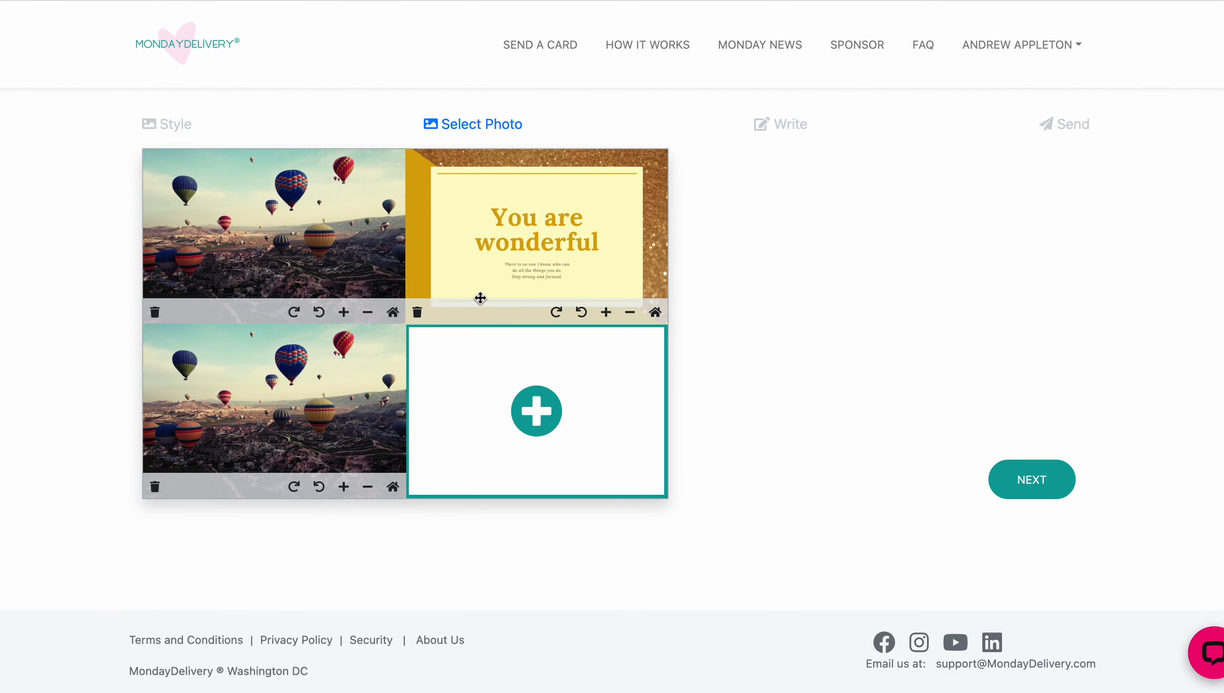
left_click(531, 393)
left_click(775, 409)
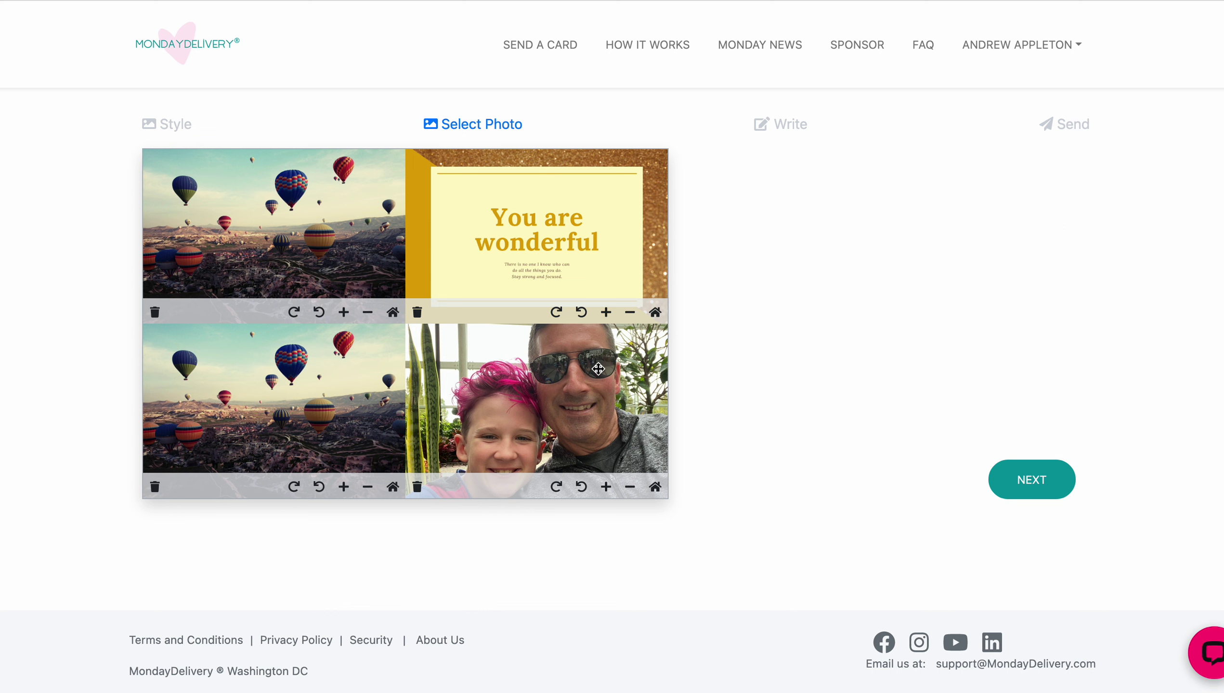
left_click_drag(597, 369, 583, 387)
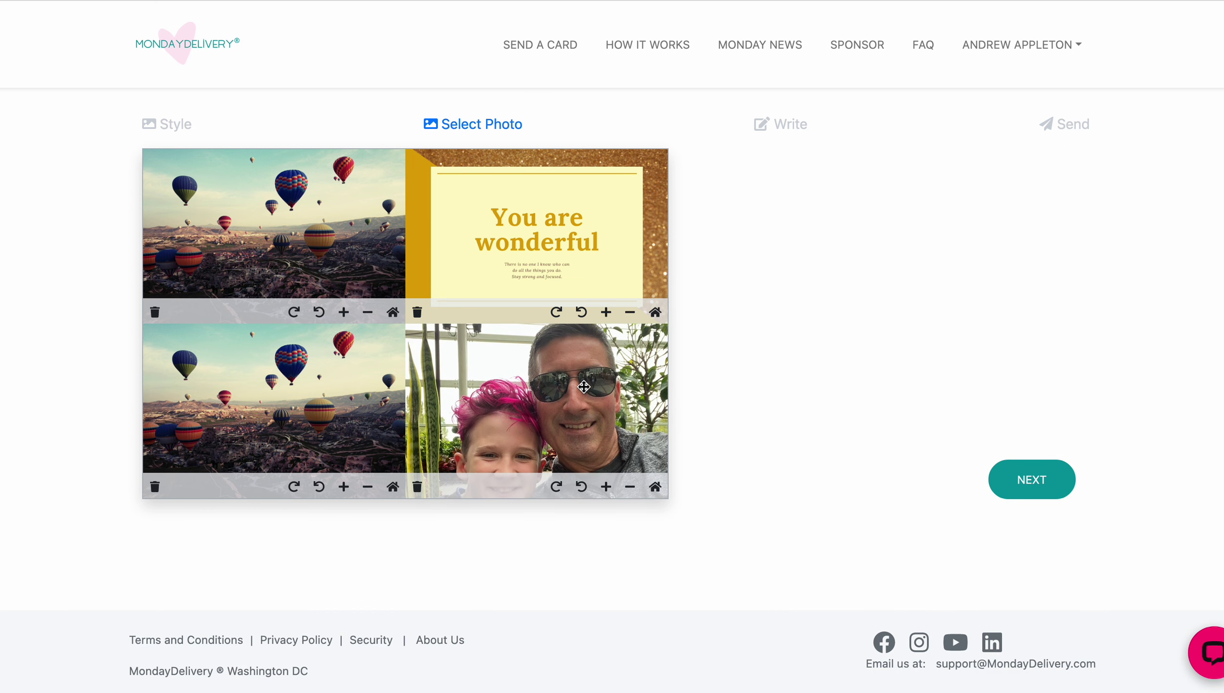
left_click(605, 486)
left_click(629, 487)
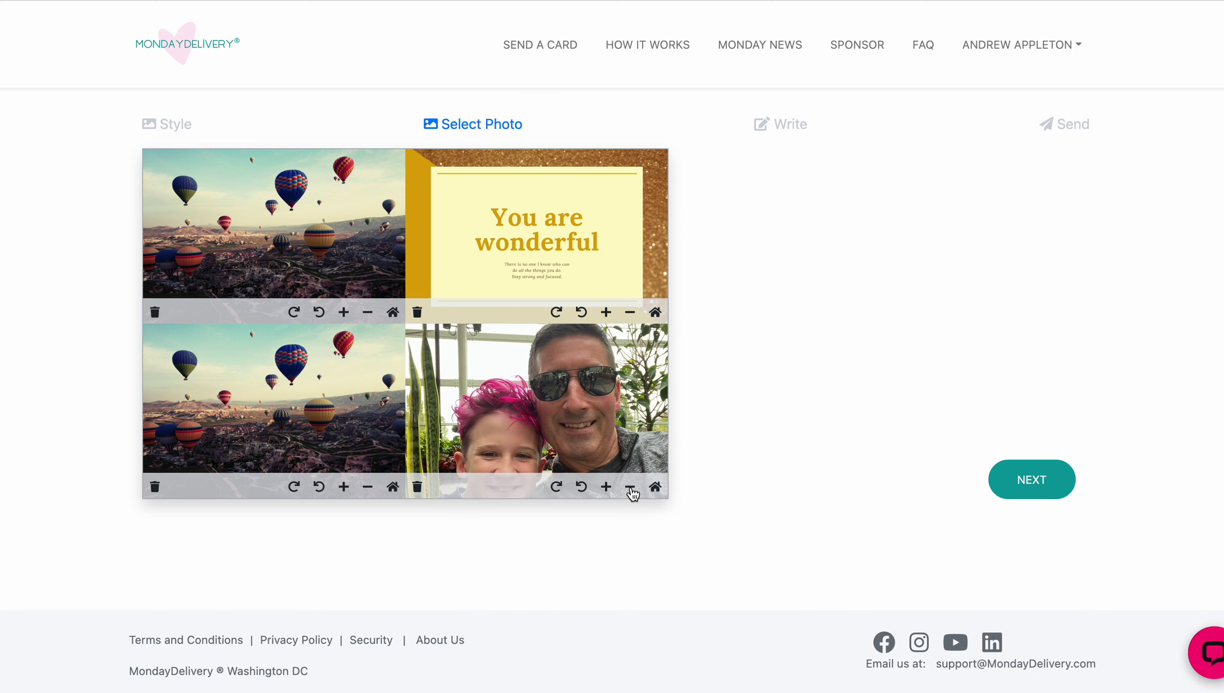
Step: Write TEST as the Quattro card's message
left_click(1049, 480)
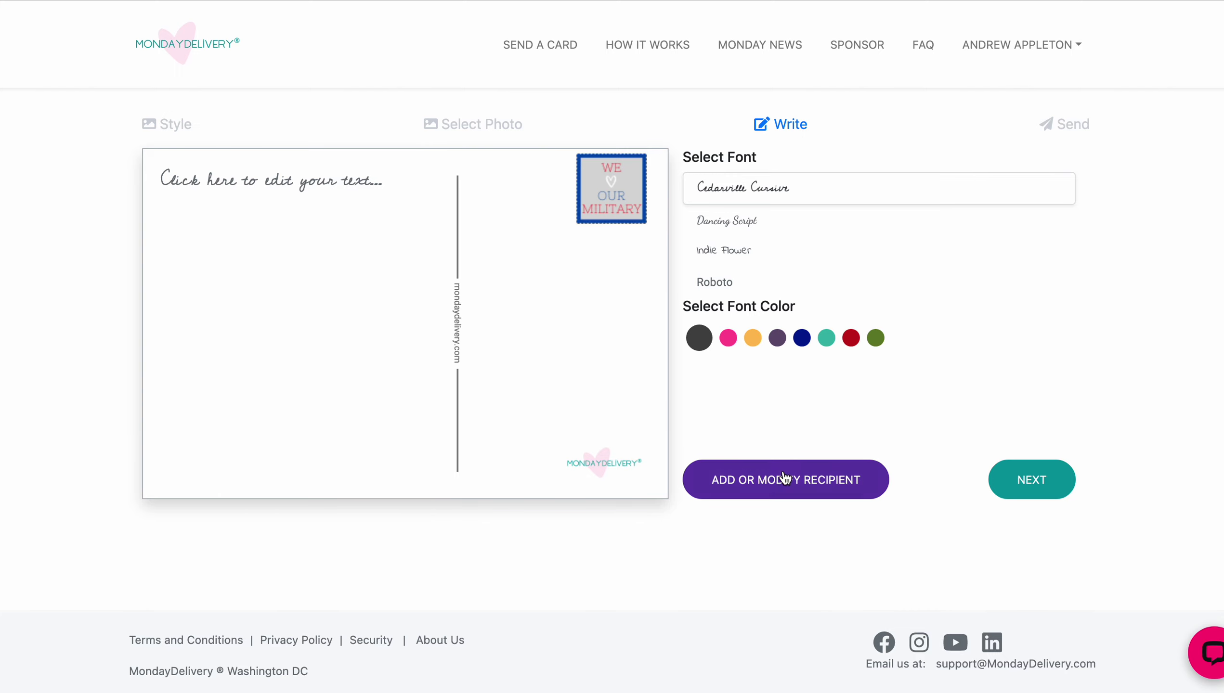
left_click(399, 180)
type("TEST")
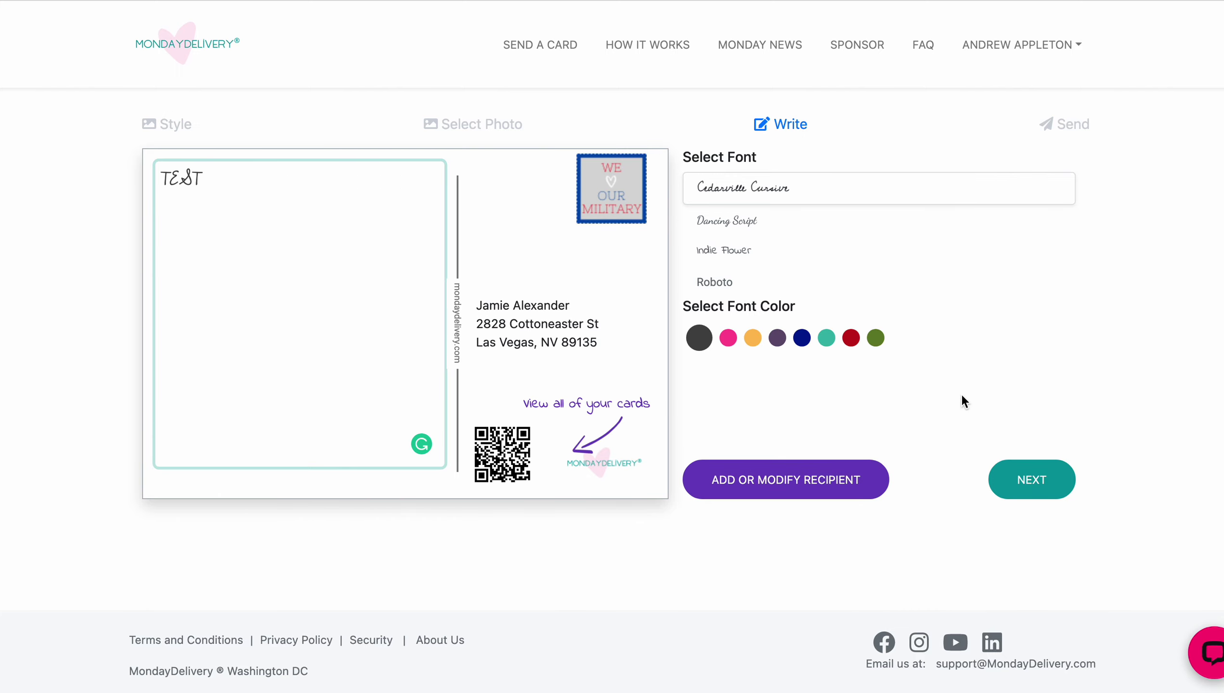
Step: Set the send date to Jul 21, 2022, confirm the address, and save as draft
left_click(1028, 469)
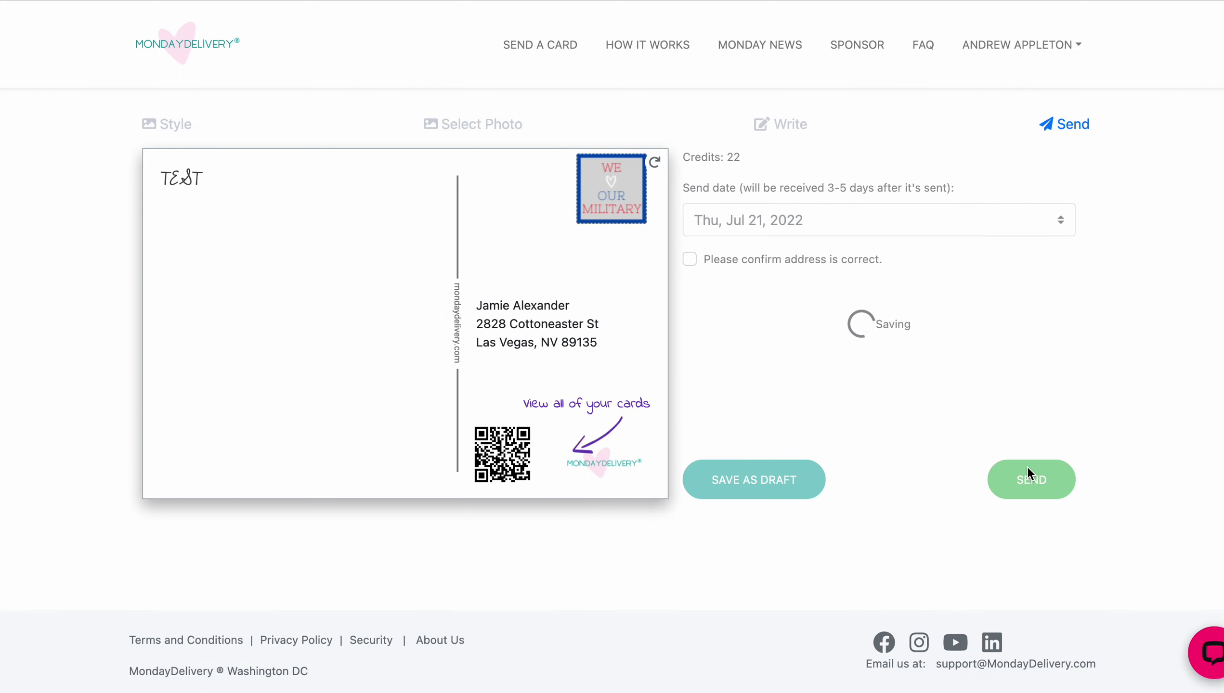
left_click(867, 234)
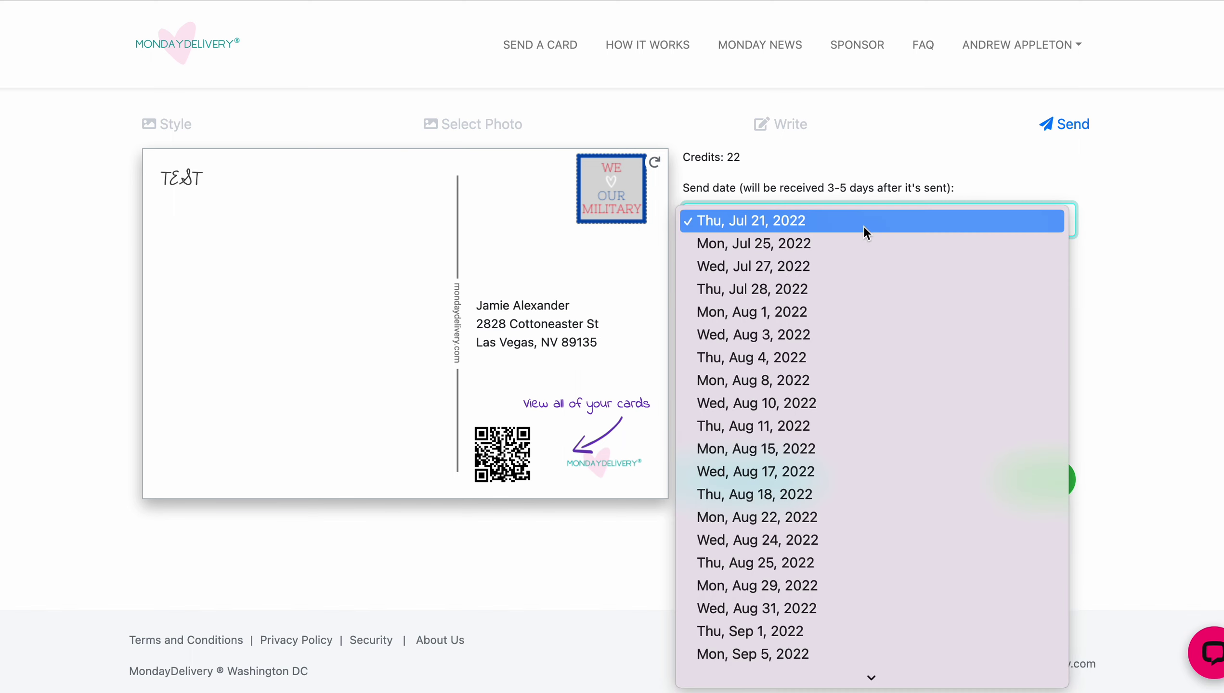
left_click(846, 330)
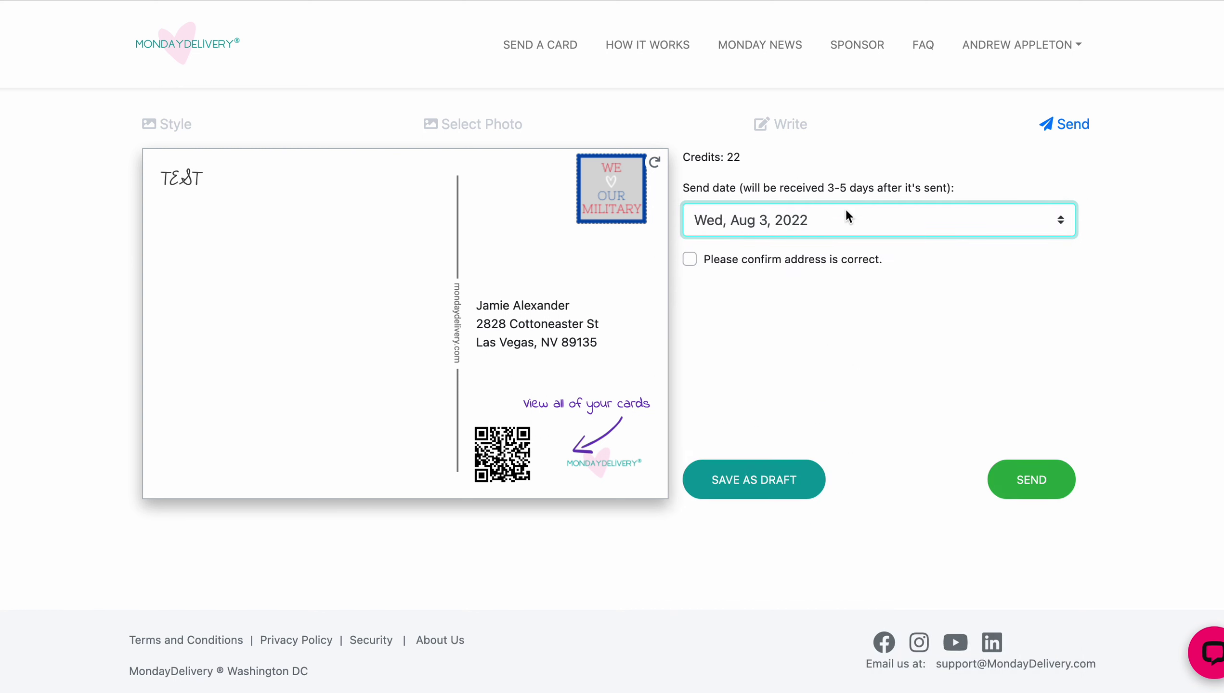
left_click_drag(684, 187, 965, 189)
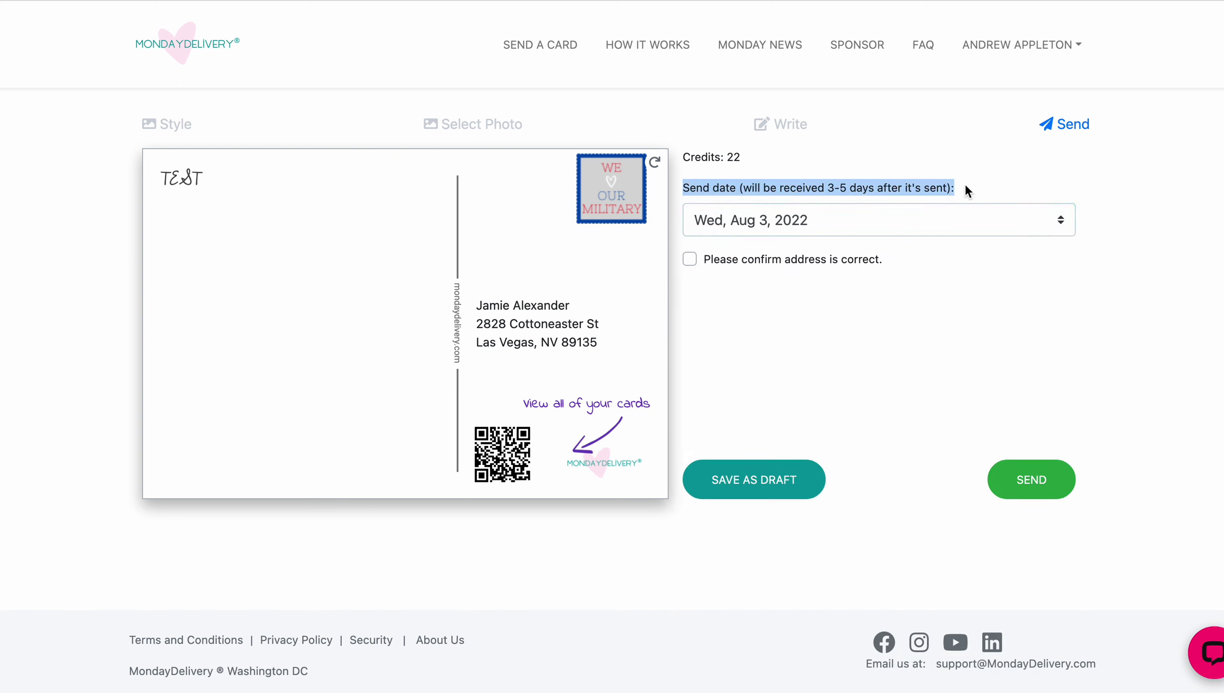
left_click(931, 238)
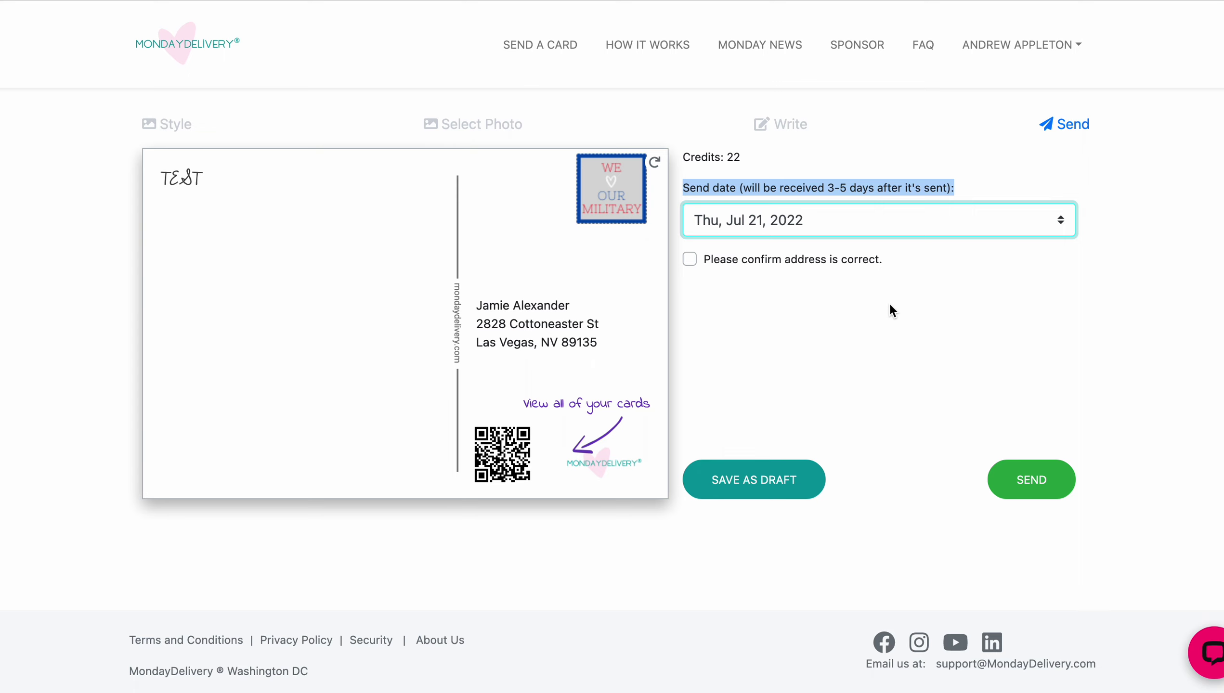
left_click(689, 259)
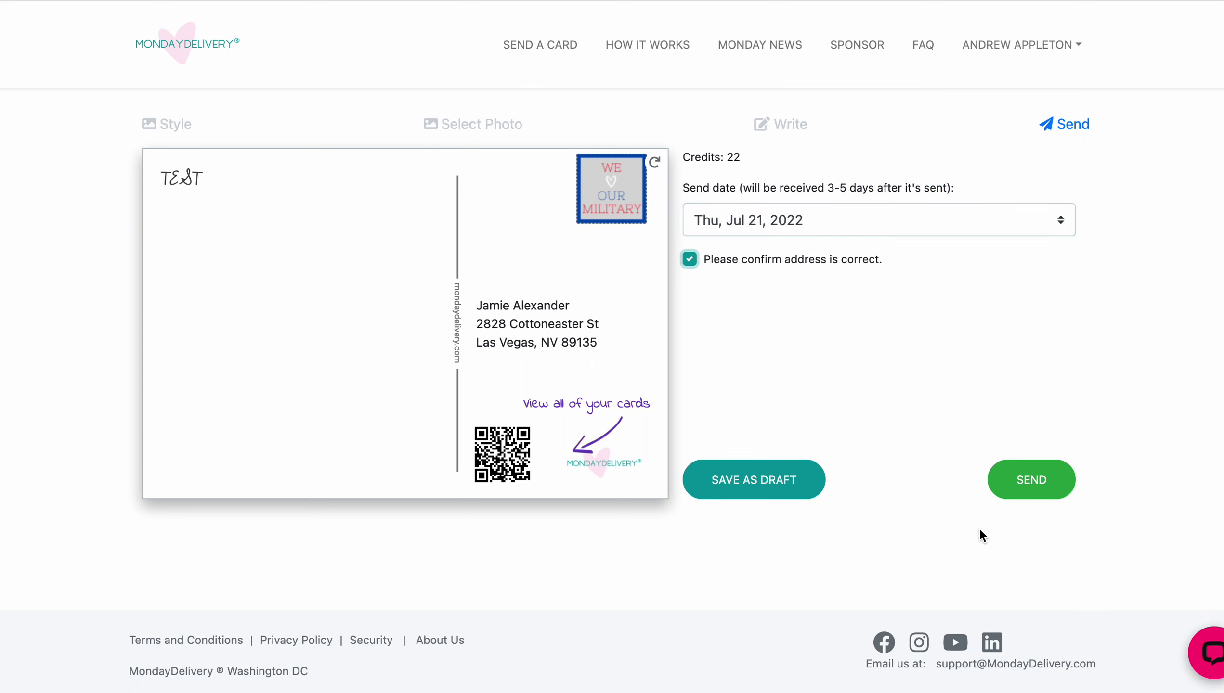
left_click(765, 480)
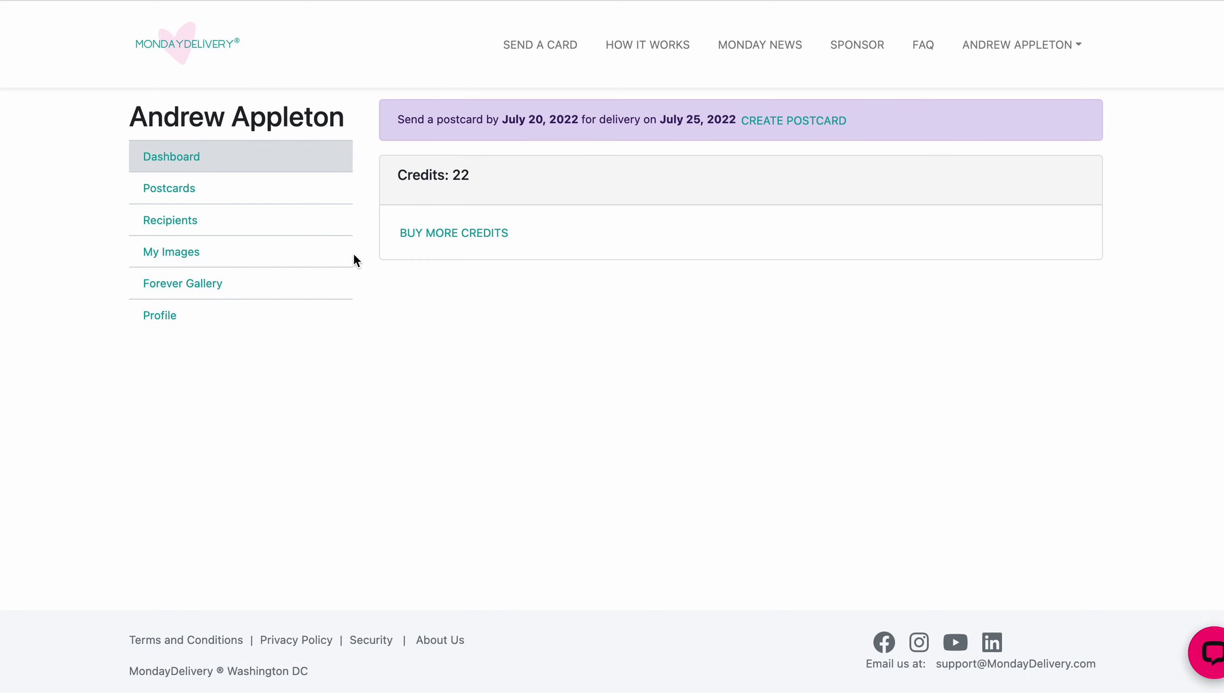
Step: Review the list of sent postcards and the saved recipients
left_click(192, 193)
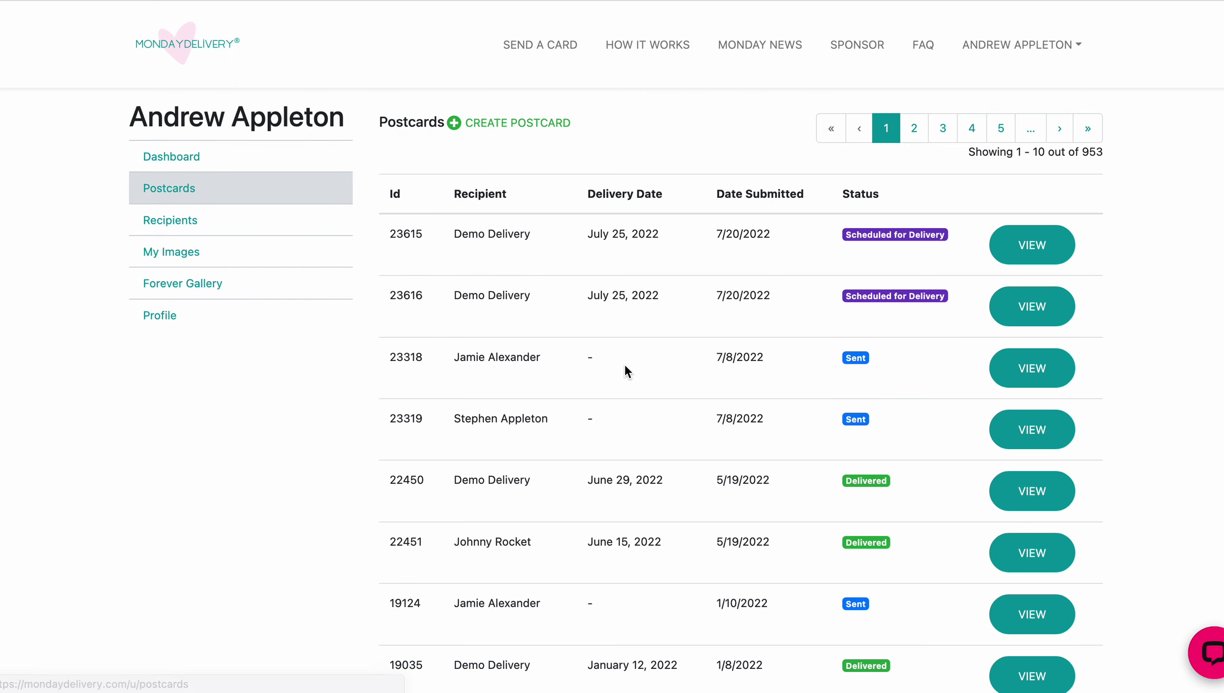
scroll(626, 371, "down", 5)
scroll(625, 370, "up", 5)
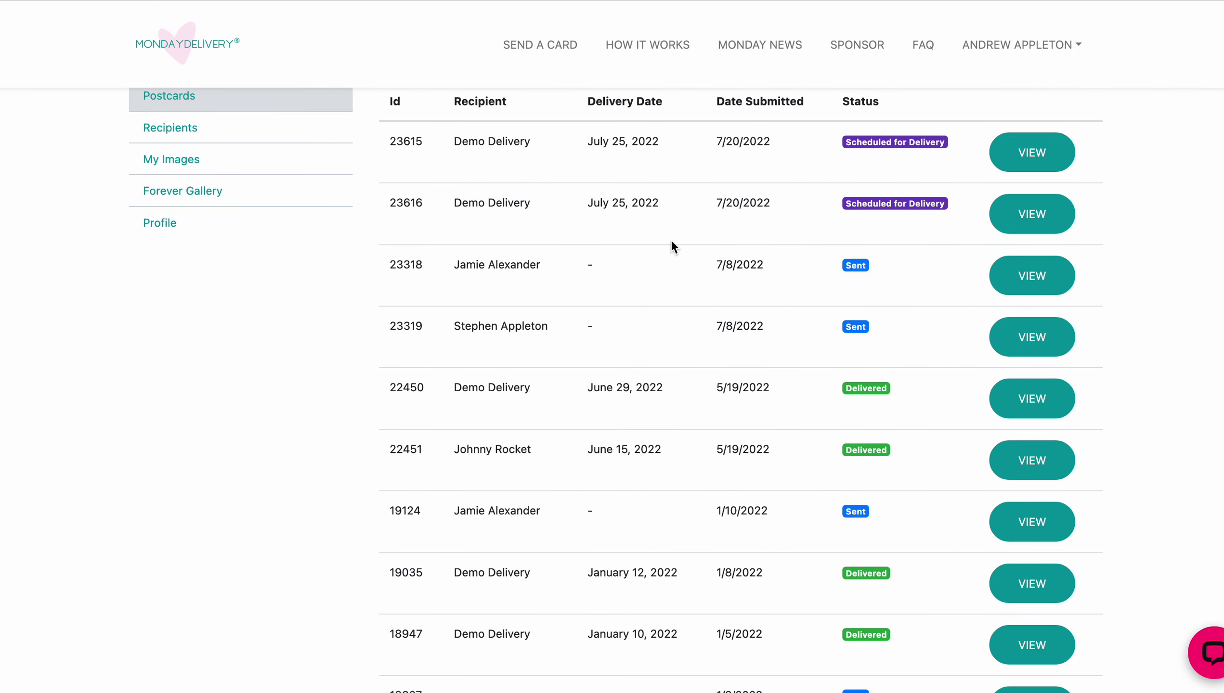
left_click(191, 224)
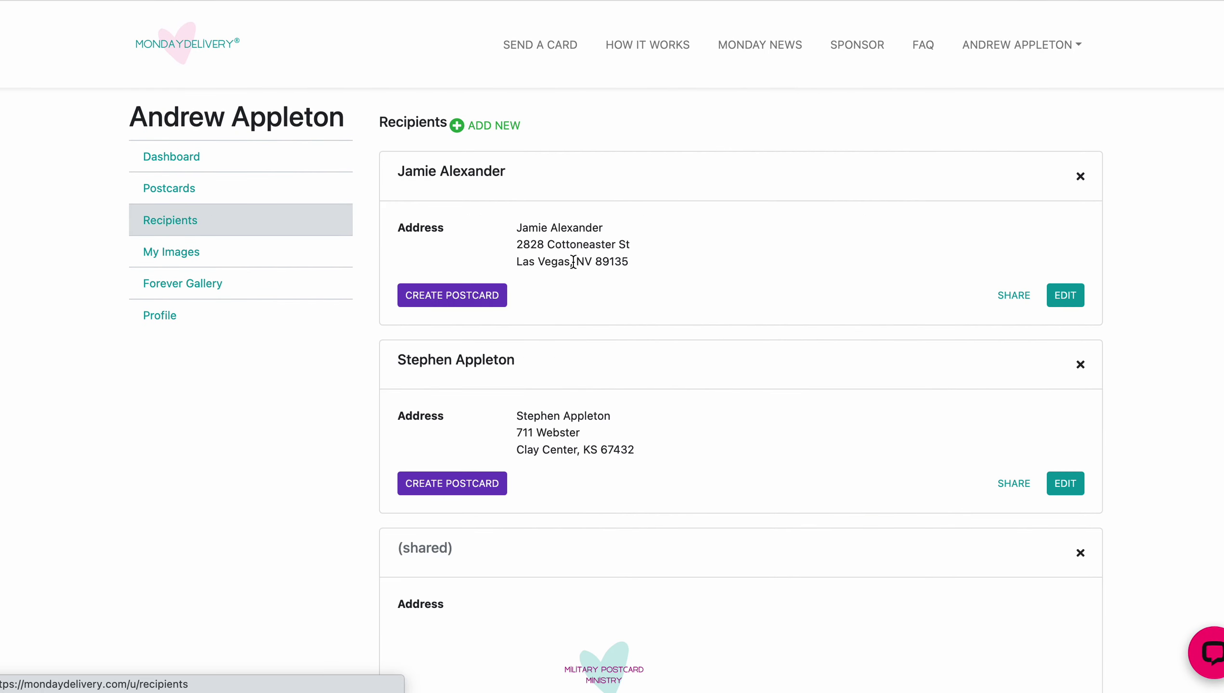
scroll(756, 348, "down", 3)
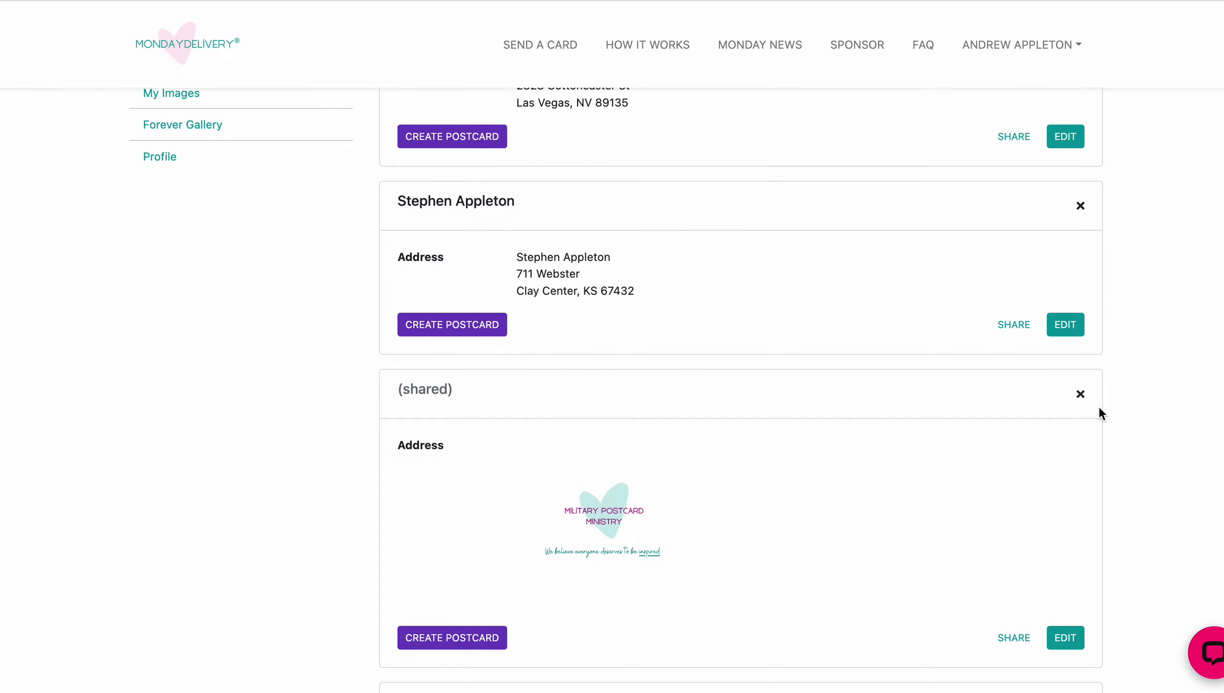
scroll(1007, 388, "down", 4)
scroll(1007, 389, "up", 8)
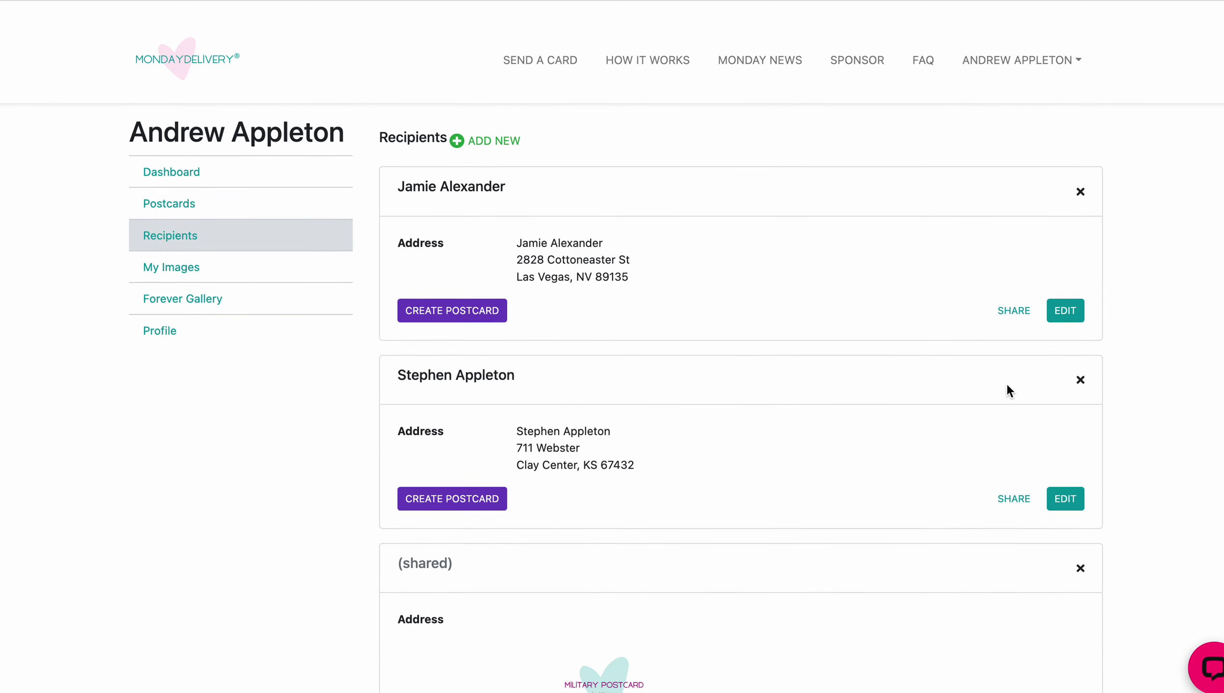
Step: Look over the uploaded images and the profile page showing 22 remaining credits
left_click(178, 258)
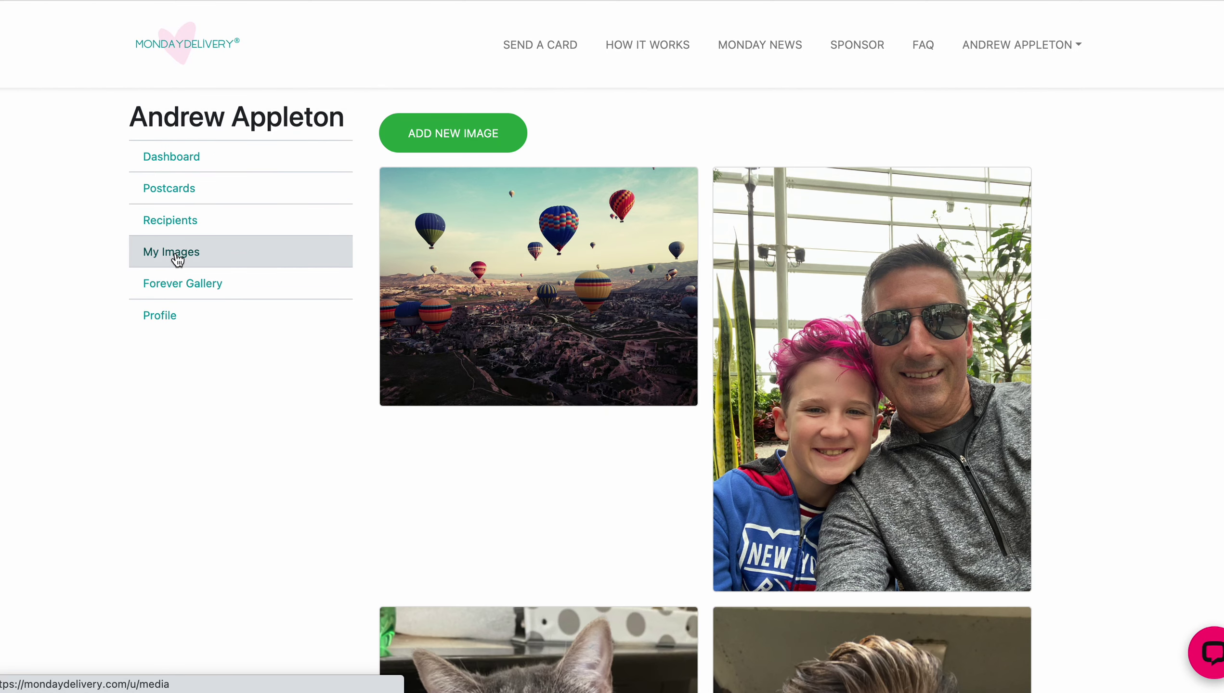
left_click(162, 315)
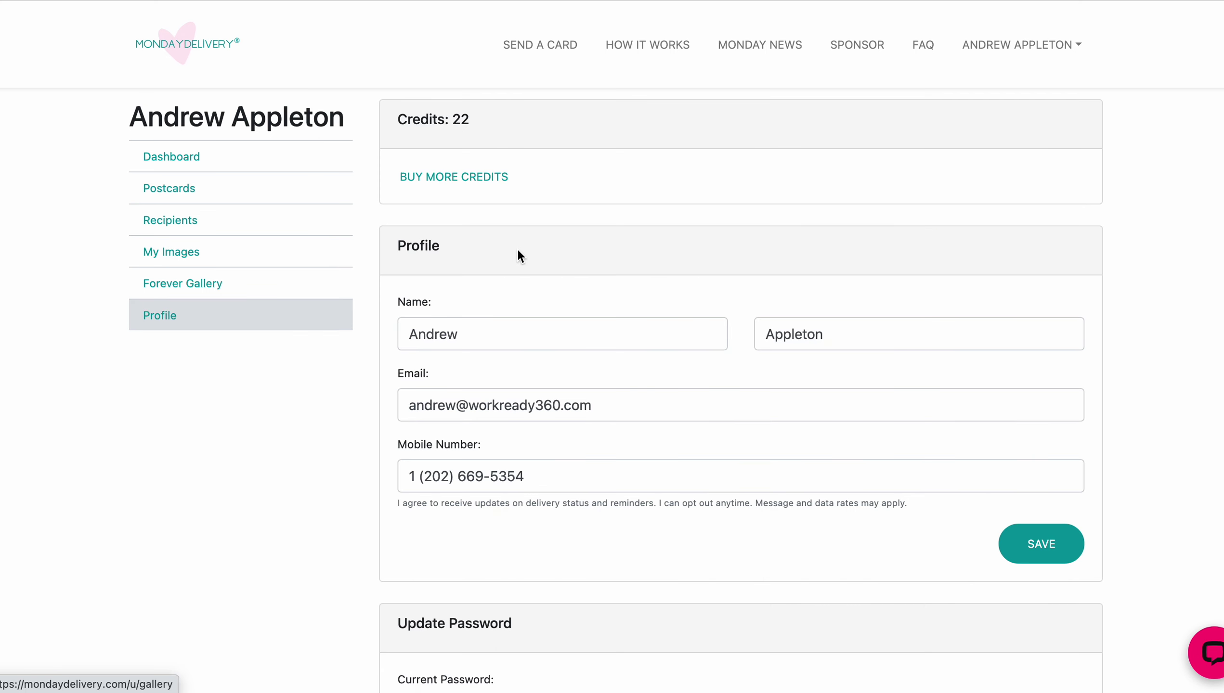
scroll(517, 249, "down", 5)
scroll(517, 249, "down", 1)
scroll(517, 248, "up", 6)
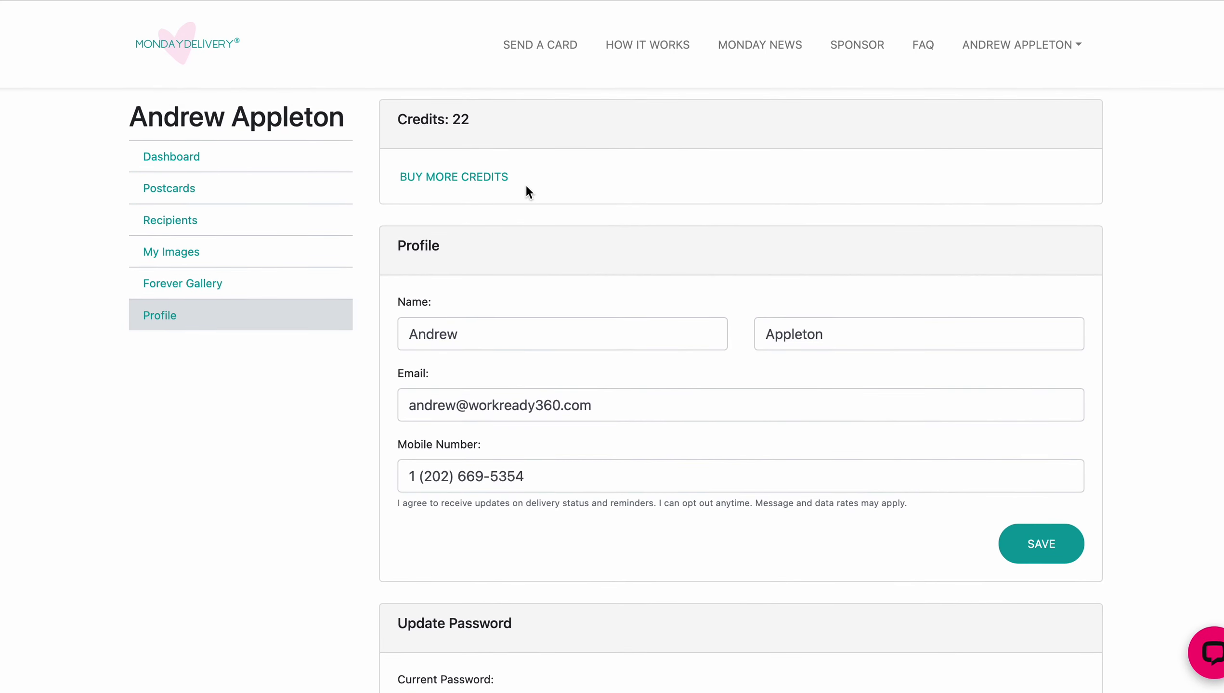